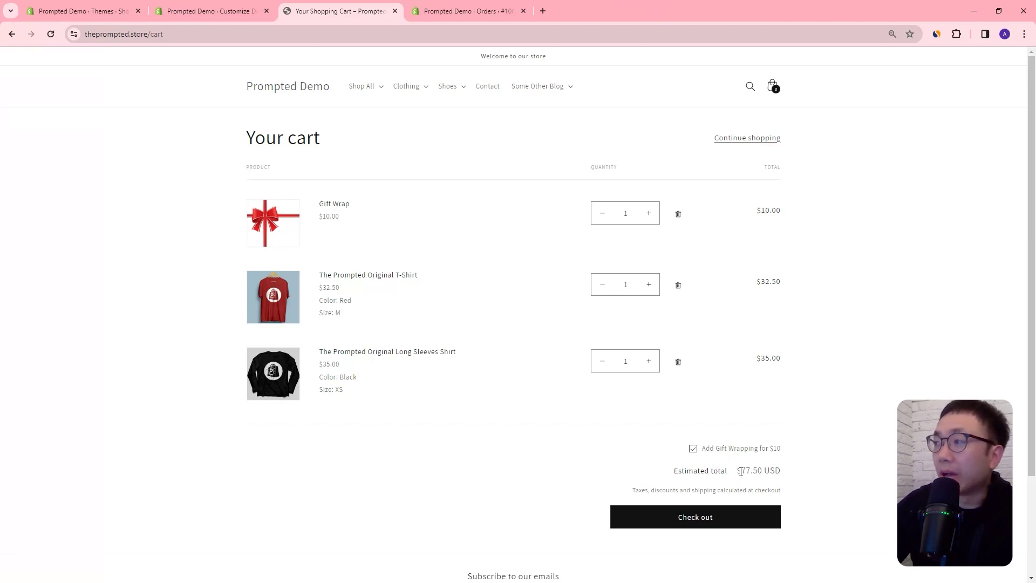
# Toggle gift wrapping off and on, then delete the Gift Wrap row so the cart totals $67.50.
pyautogui.moveTo(759, 213); pyautogui.dragTo(779, 213)
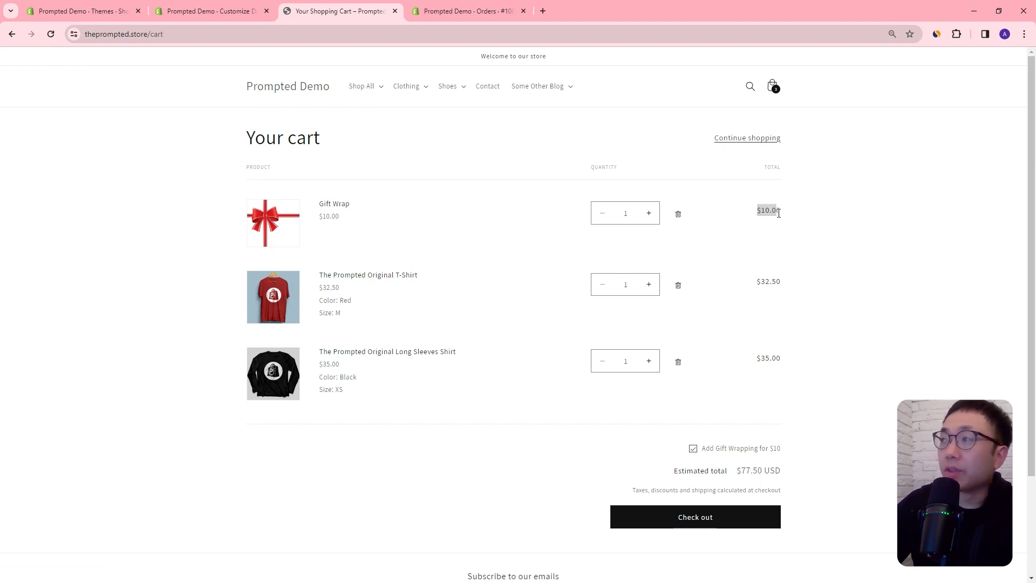
pyautogui.click(759, 470)
pyautogui.click(707, 449)
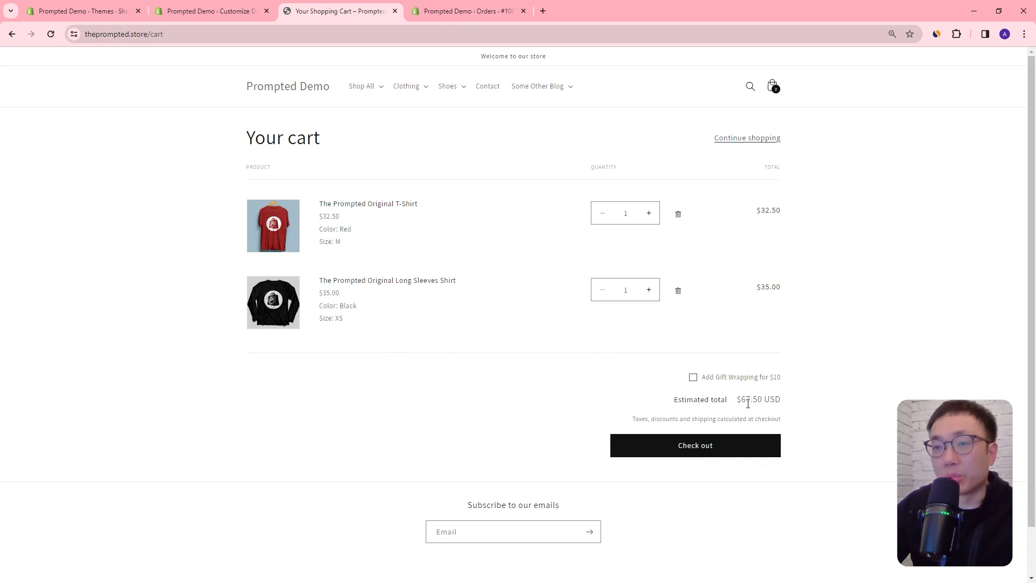
pyautogui.click(737, 377)
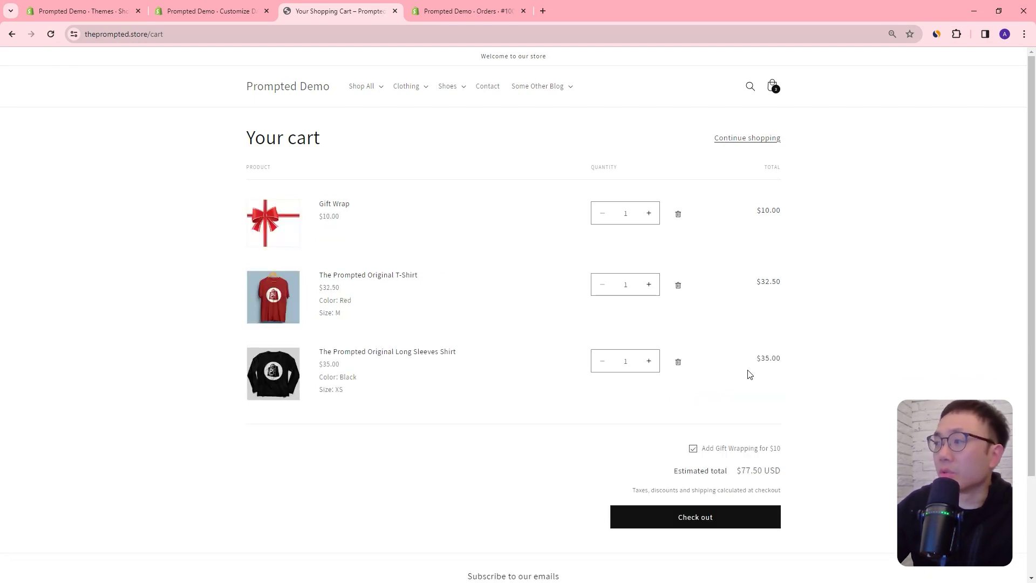
pyautogui.click(679, 222)
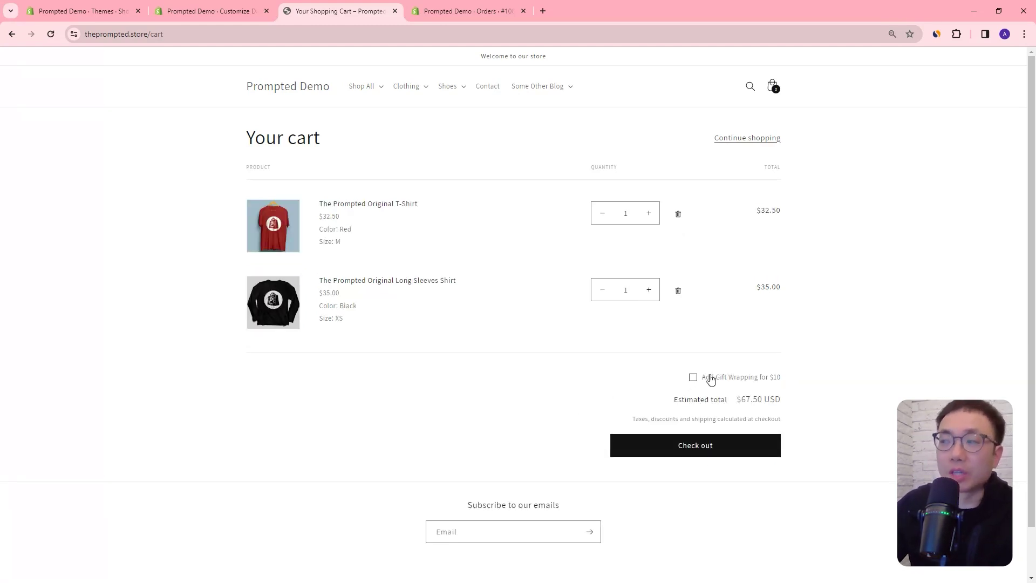
pyautogui.click(229, 13)
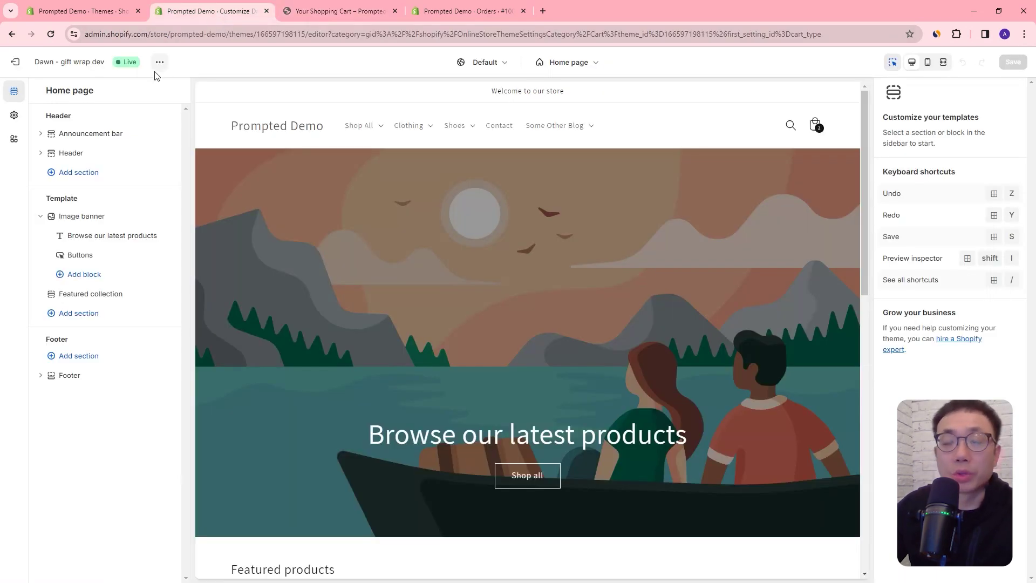
# Change the theme's Cart type setting from Page to Drawer and save it.
pyautogui.click(14, 115)
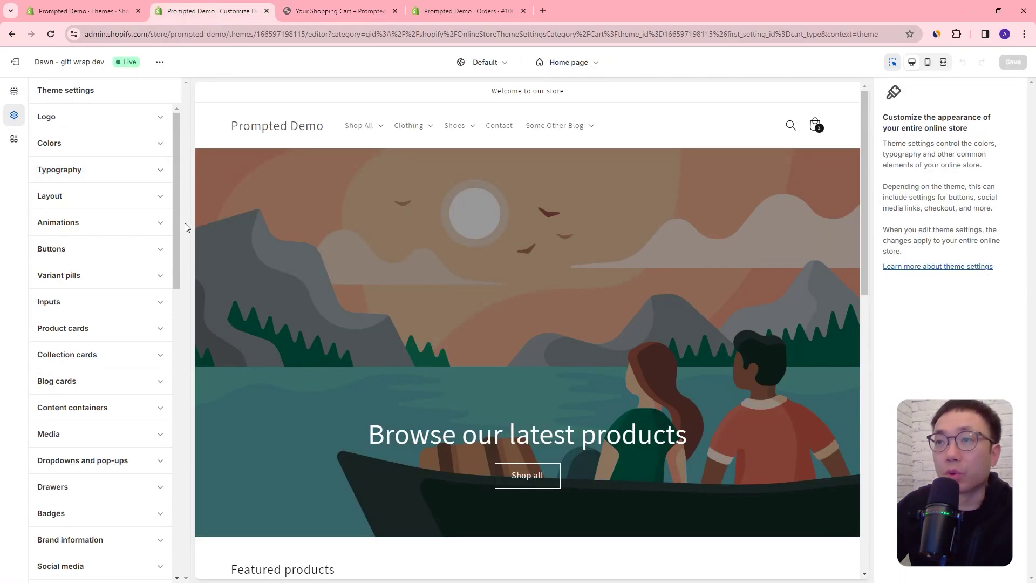
pyautogui.moveTo(182, 225); pyautogui.dragTo(174, 395)
pyautogui.click(86, 195)
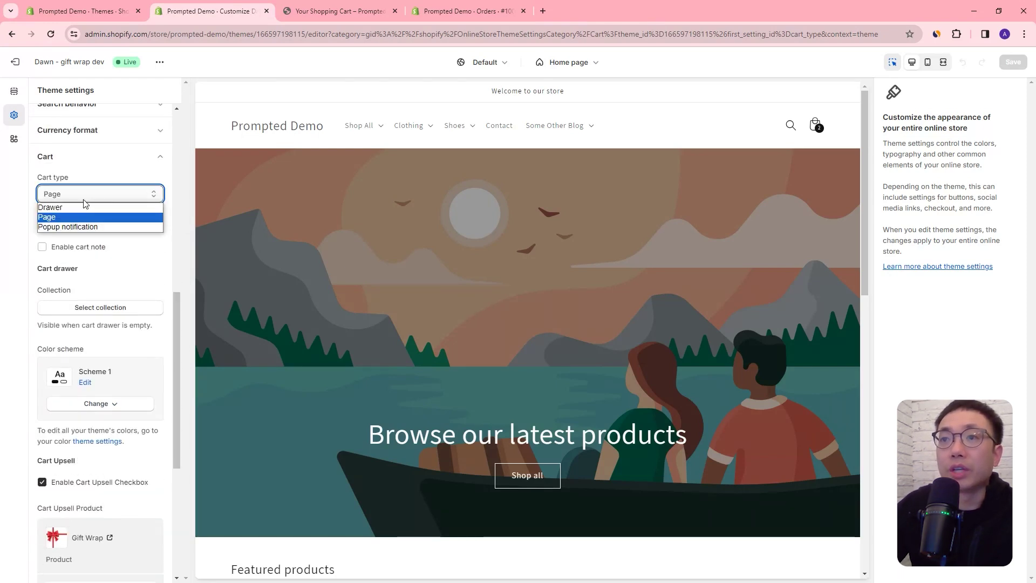
pyautogui.click(54, 207)
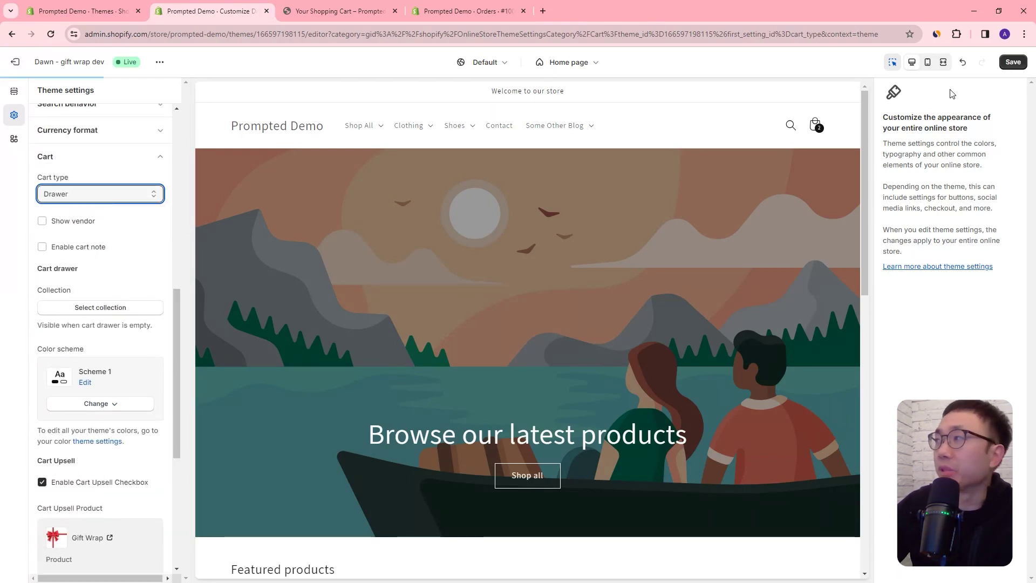
pyautogui.click(1007, 64)
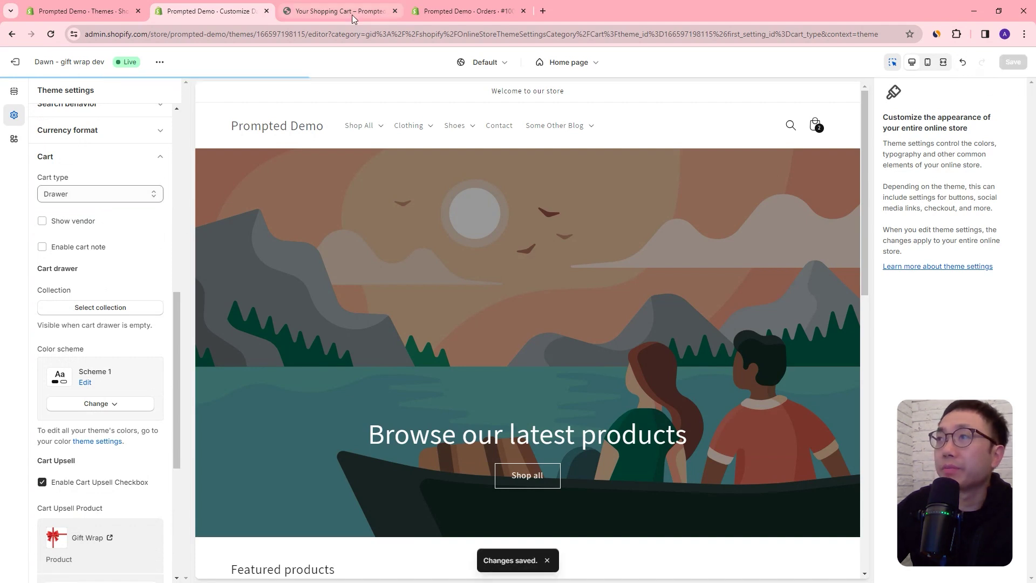
pyautogui.click(340, 10)
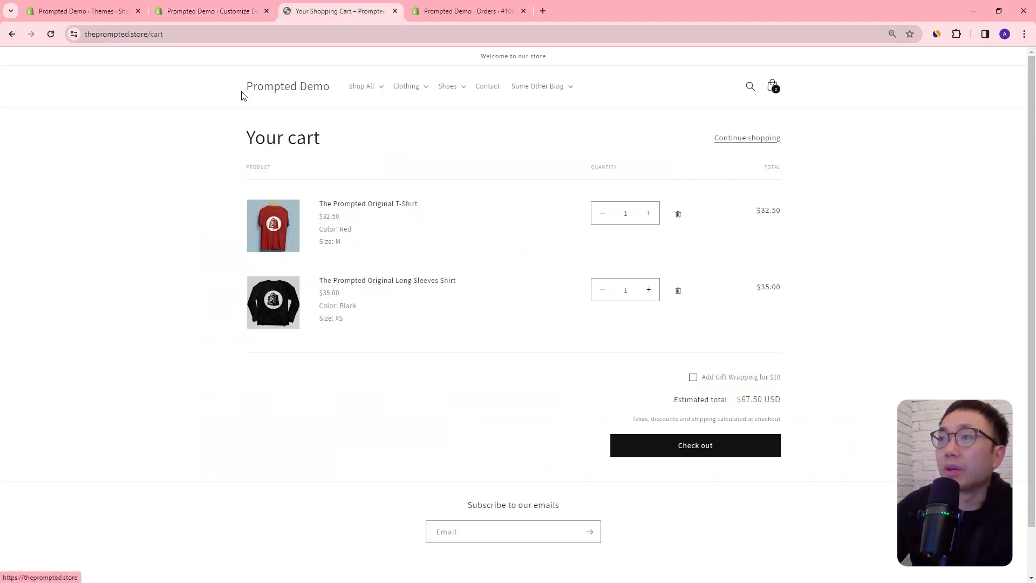
# Open the cart drawer on the T-Shirt page, toggle gift wrapping, and remove Gift Wrap.
pyautogui.click(375, 208)
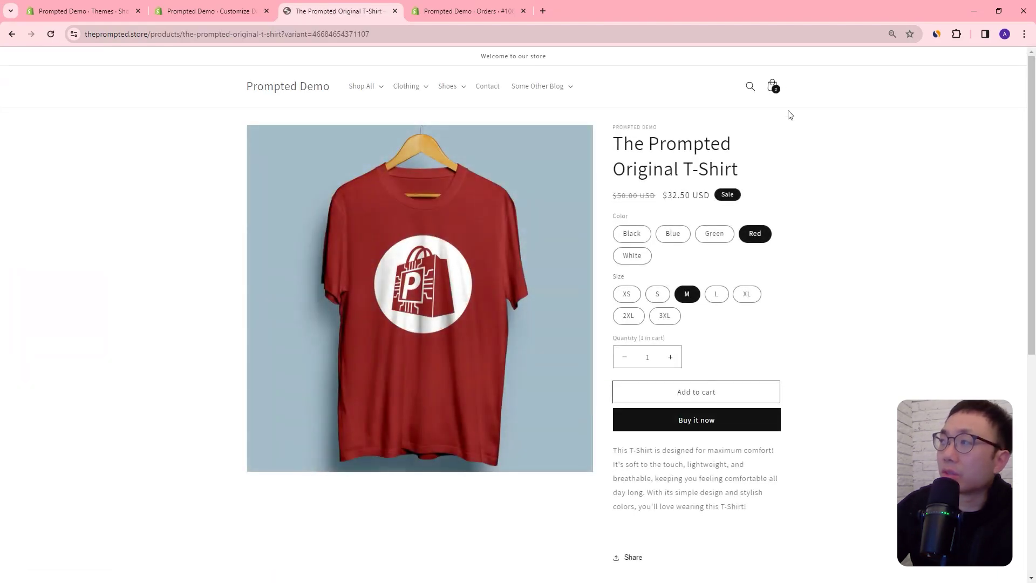
pyautogui.click(771, 86)
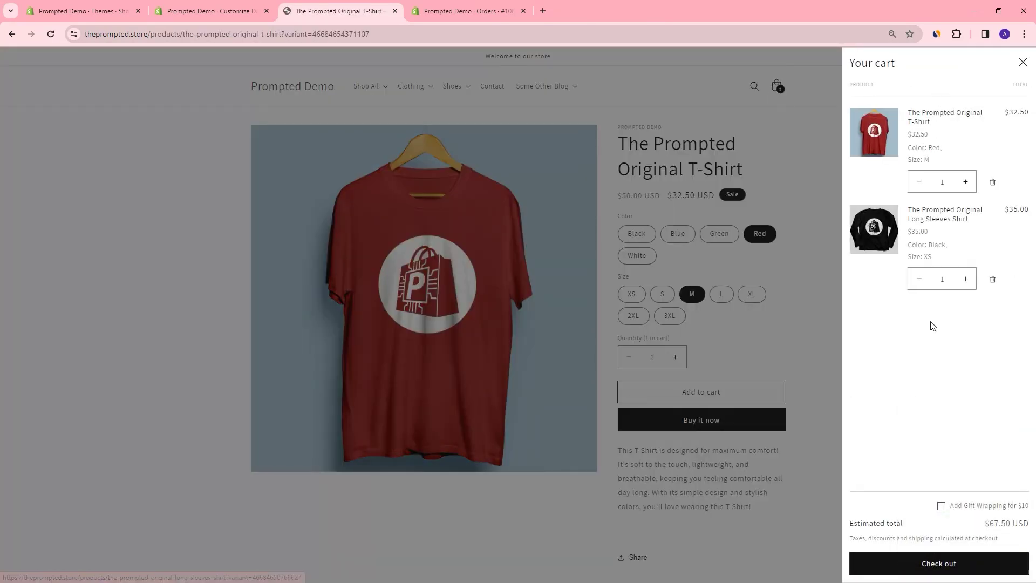
pyautogui.click(939, 507)
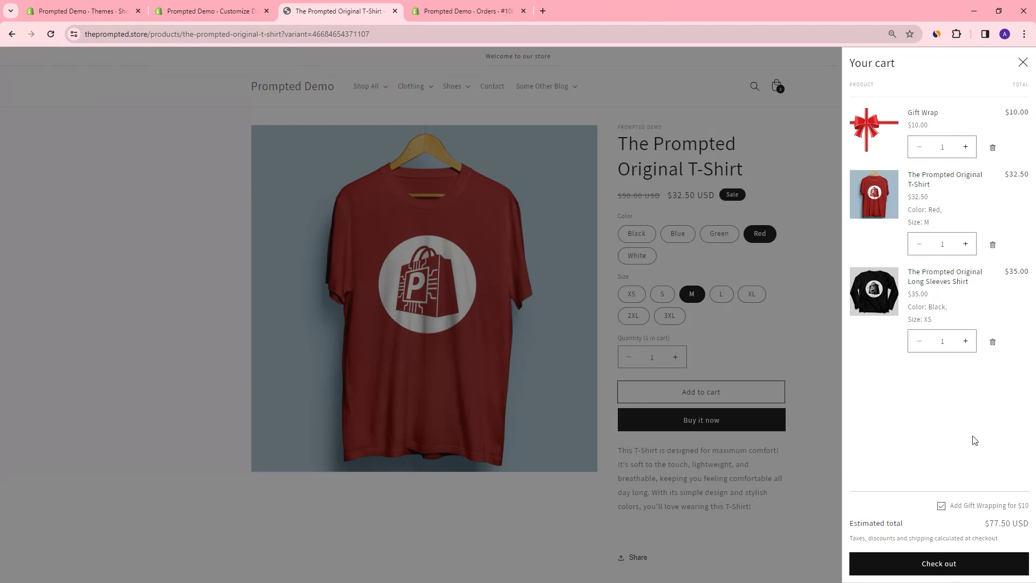
pyautogui.click(965, 504)
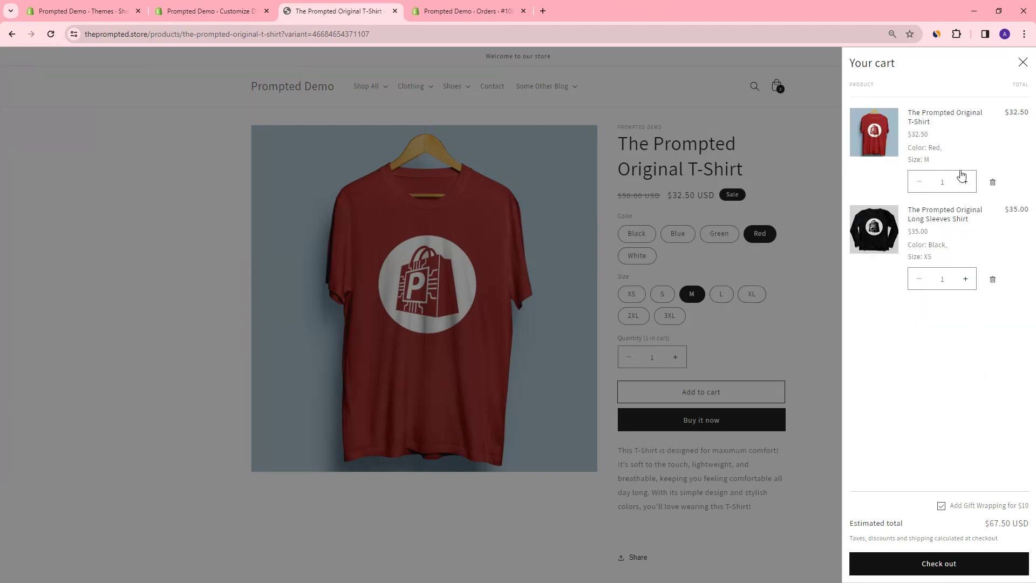
pyautogui.click(991, 150)
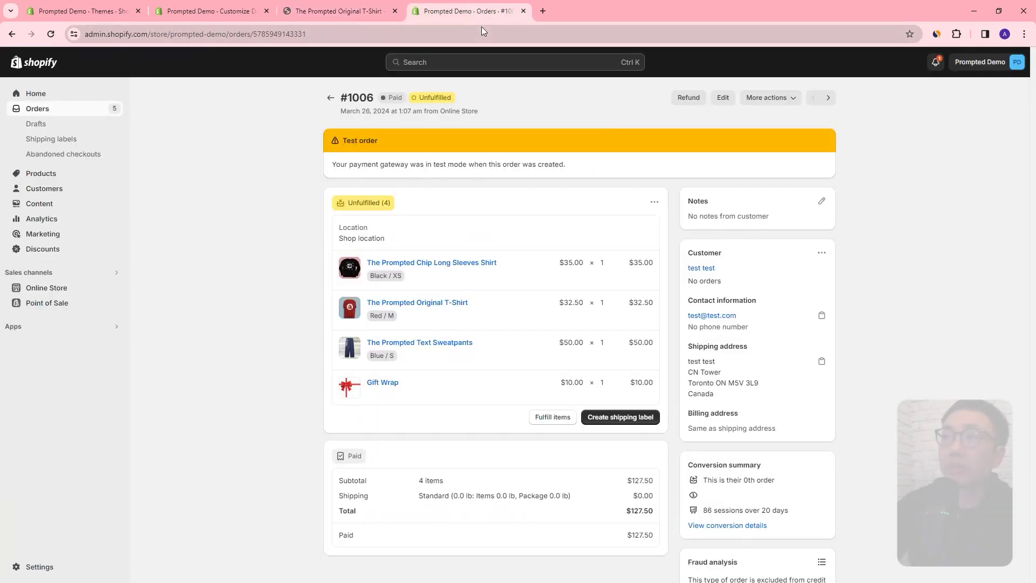
pyautogui.click(478, 11)
# Review the test order showing Gift Wrap at $10.00 among four items, $127.50 paid.
pyautogui.scroll(-1, 396, 373)
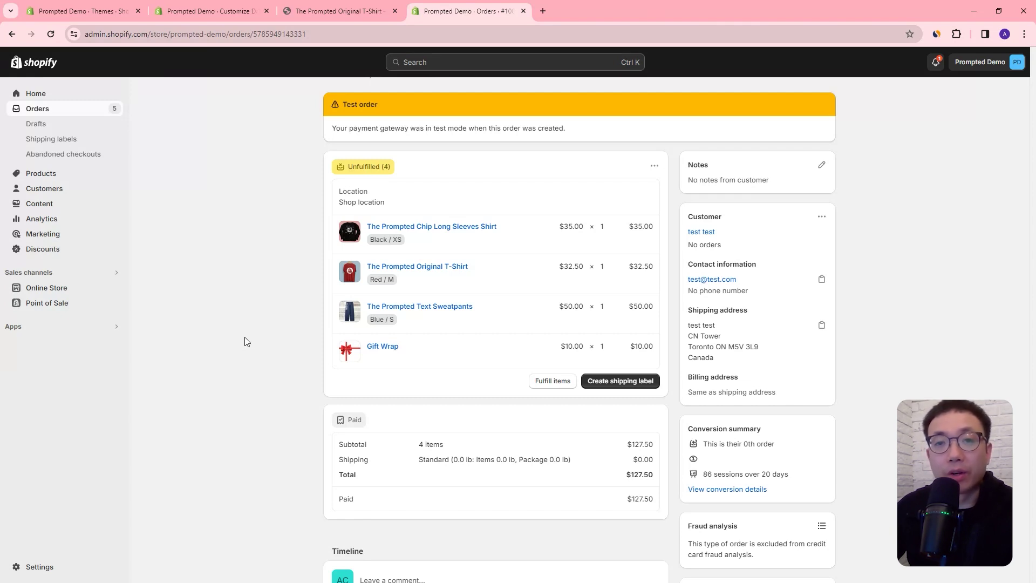
pyautogui.click(209, 15)
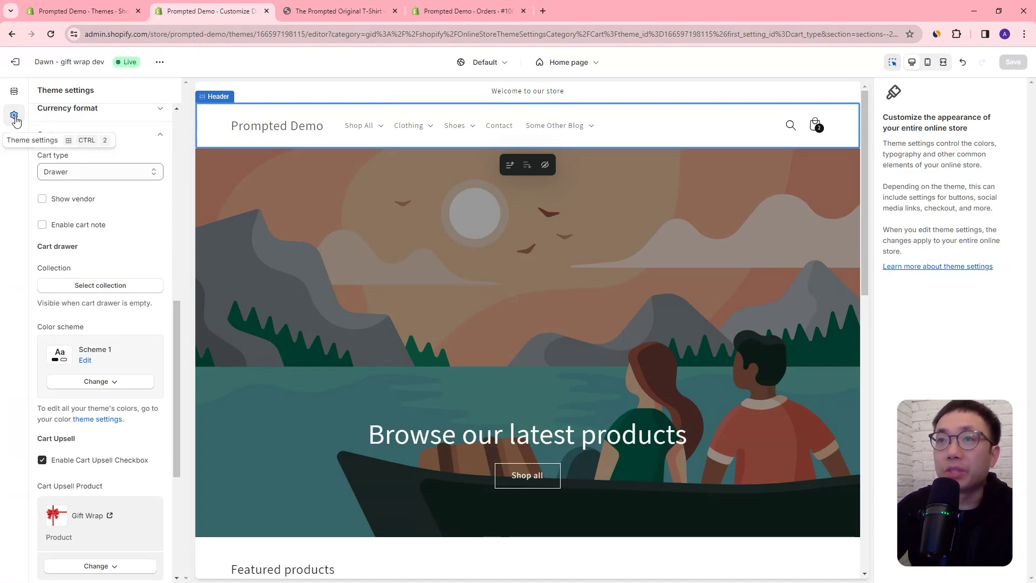
# Set Cart type back to Page, save, and preview the cart page with gift wrapping ticked.
pyautogui.moveTo(179, 310)
pyautogui.mouseDown()
pyautogui.moveTo(183, 166)
pyautogui.moveTo(176, 309)
pyautogui.mouseUp()
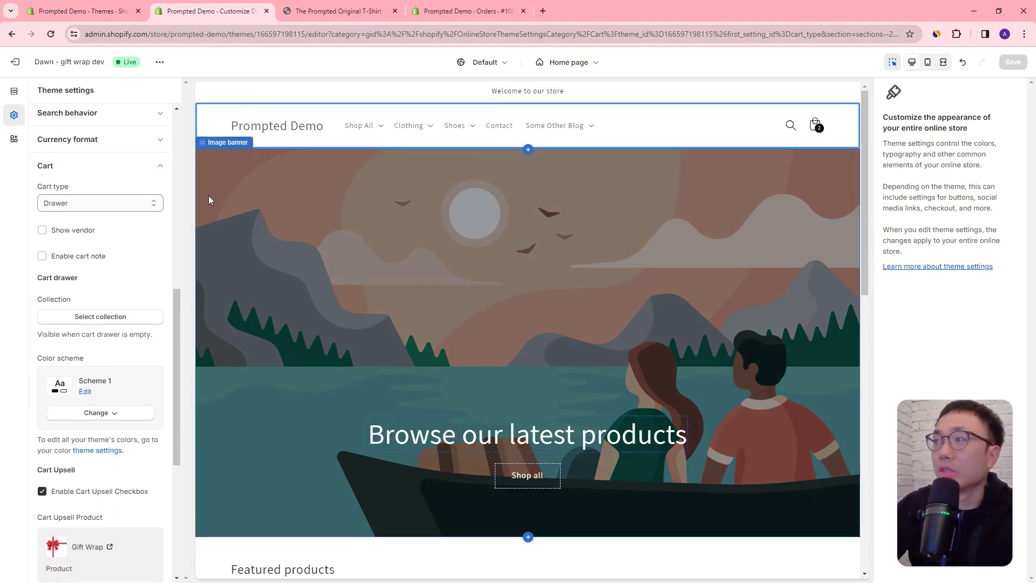
pyautogui.click(120, 203)
pyautogui.click(86, 226)
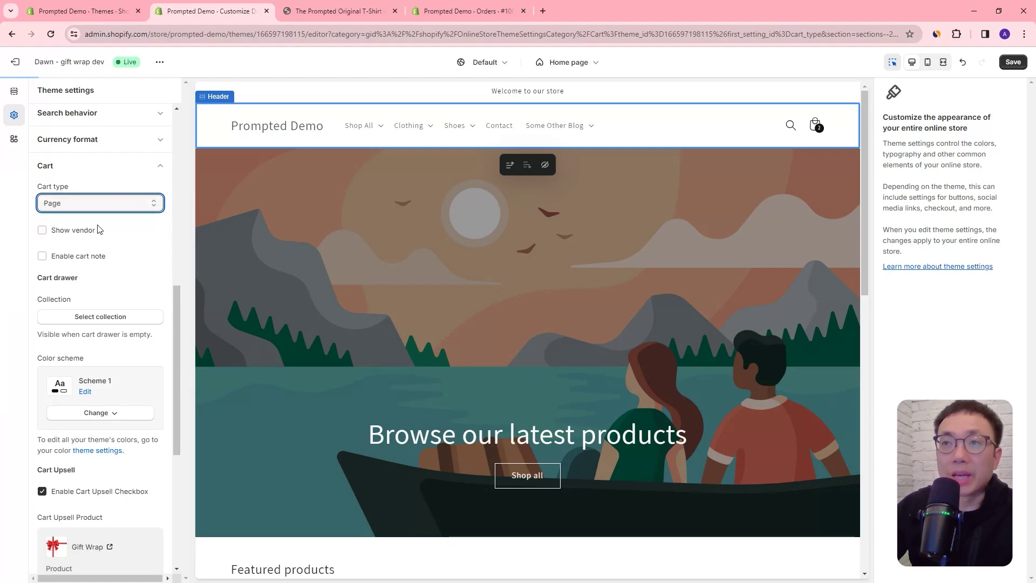
pyautogui.click(1013, 62)
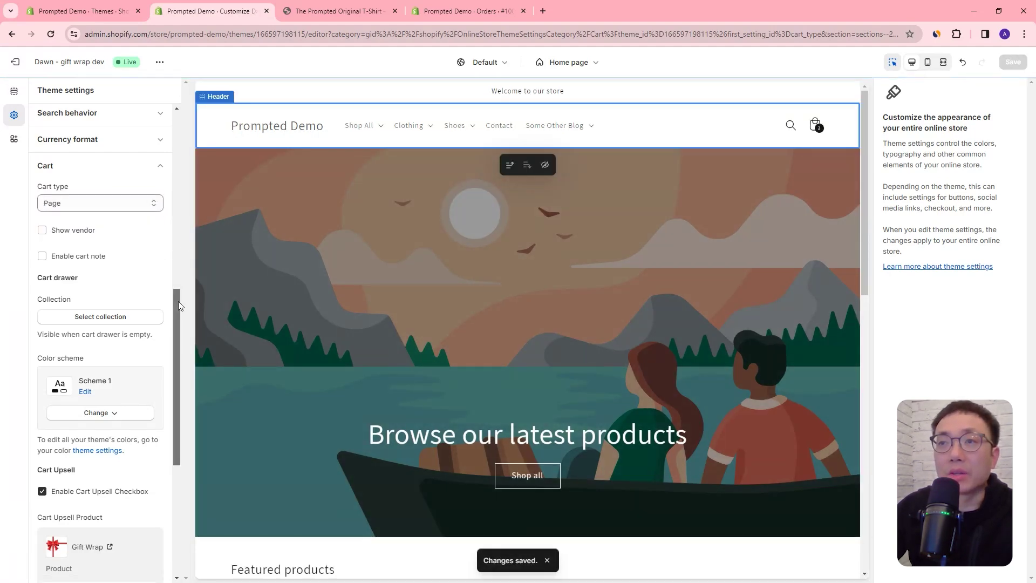
pyautogui.moveTo(178, 301); pyautogui.dragTo(181, 413)
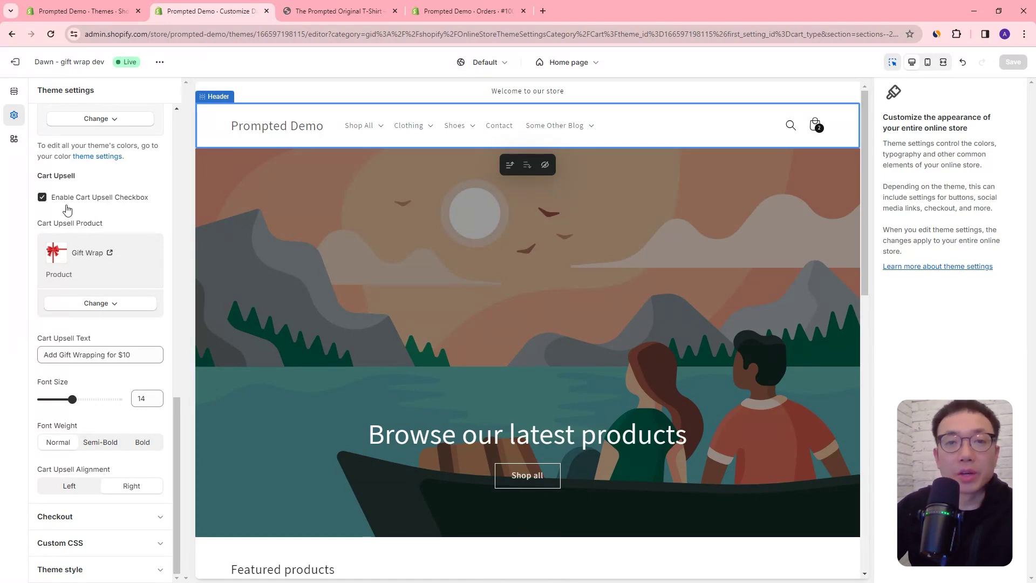
pyautogui.click(814, 125)
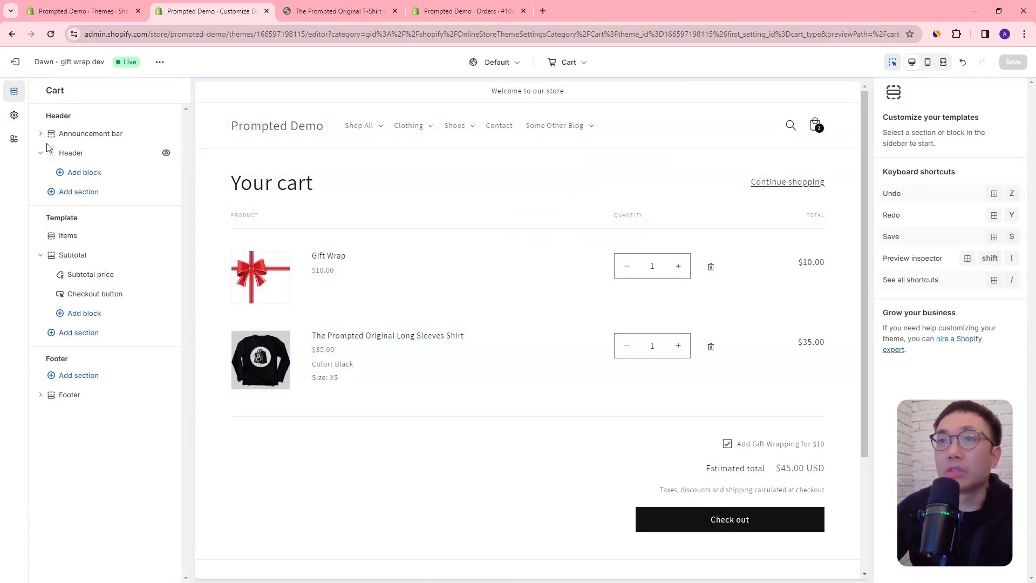
# Switch Enable Cart Upsell Checkbox off, on, then off again, leaving the upsell disabled.
pyautogui.click(14, 115)
pyautogui.scroll(-8, 118, 262)
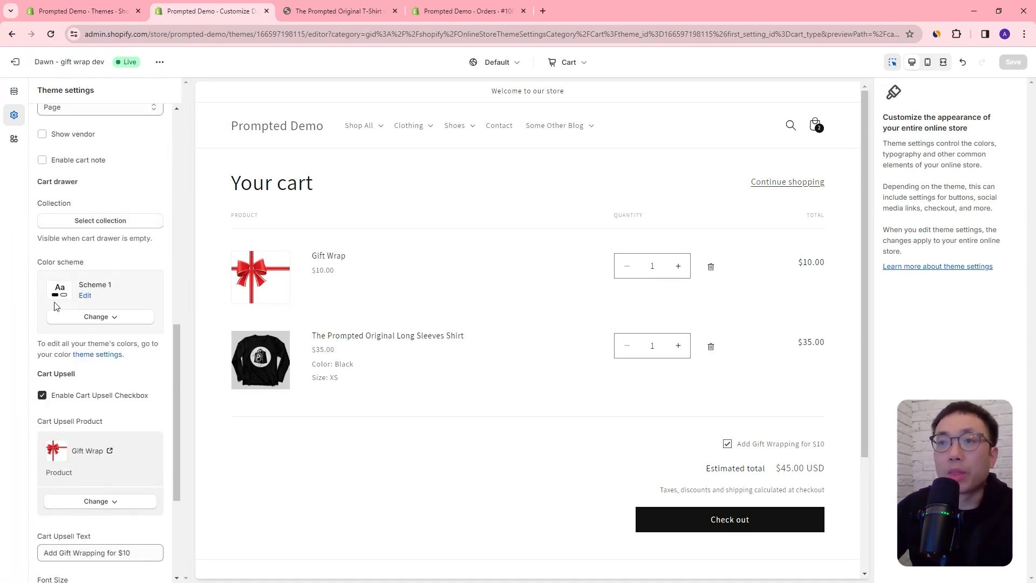
pyautogui.scroll(-2, 100, 323)
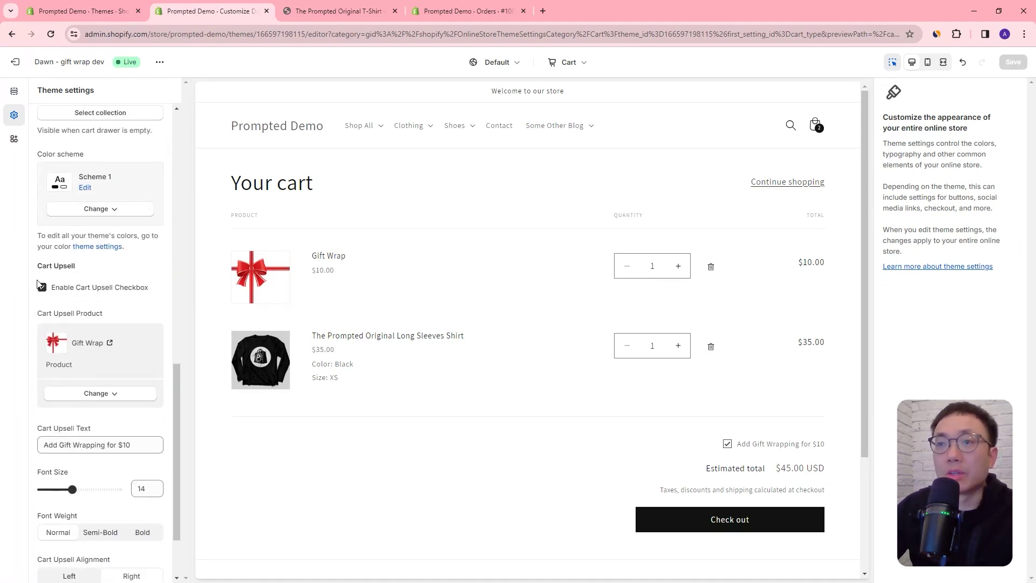
pyautogui.click(111, 289)
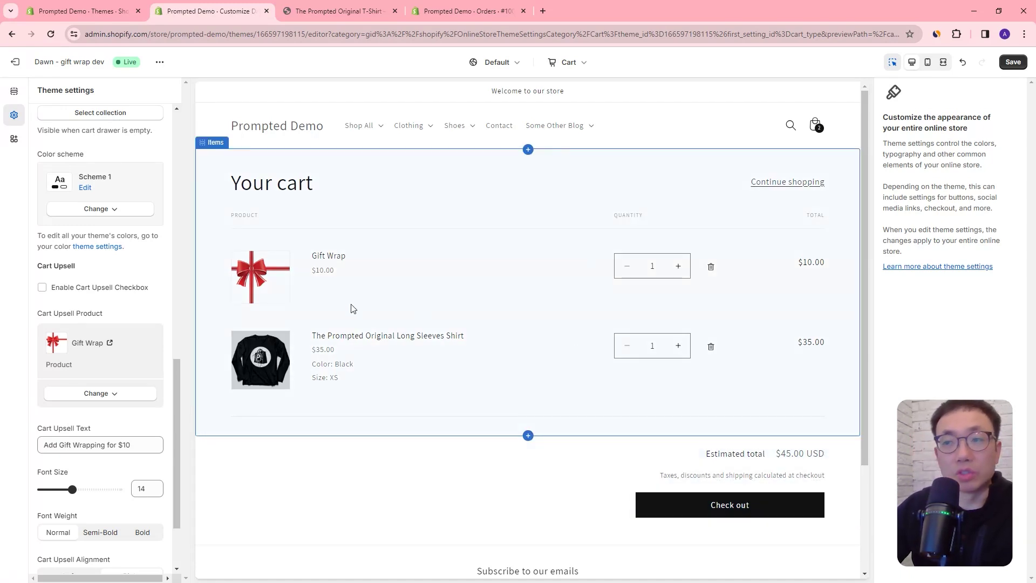
pyautogui.click(112, 287)
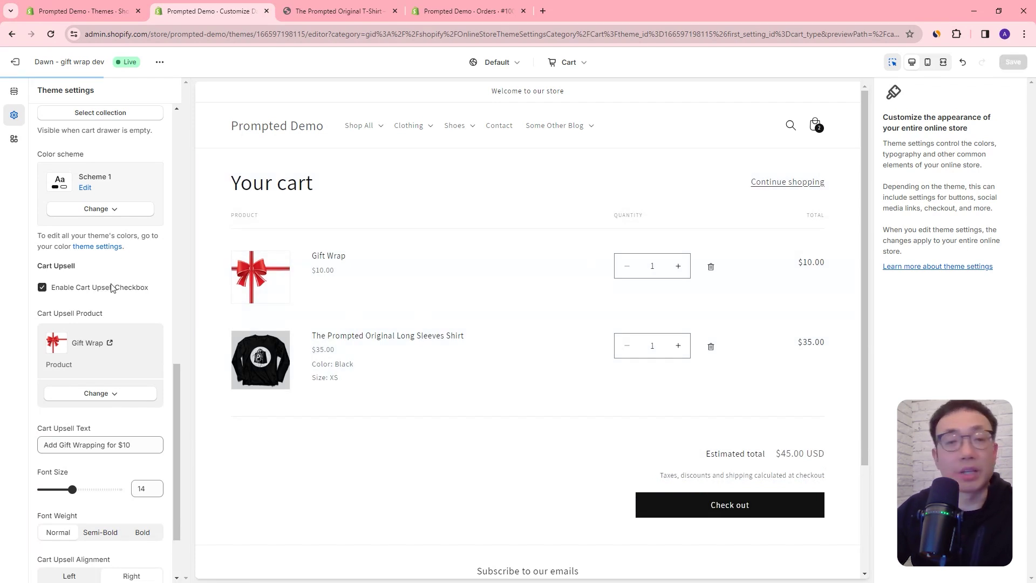
pyautogui.click(108, 289)
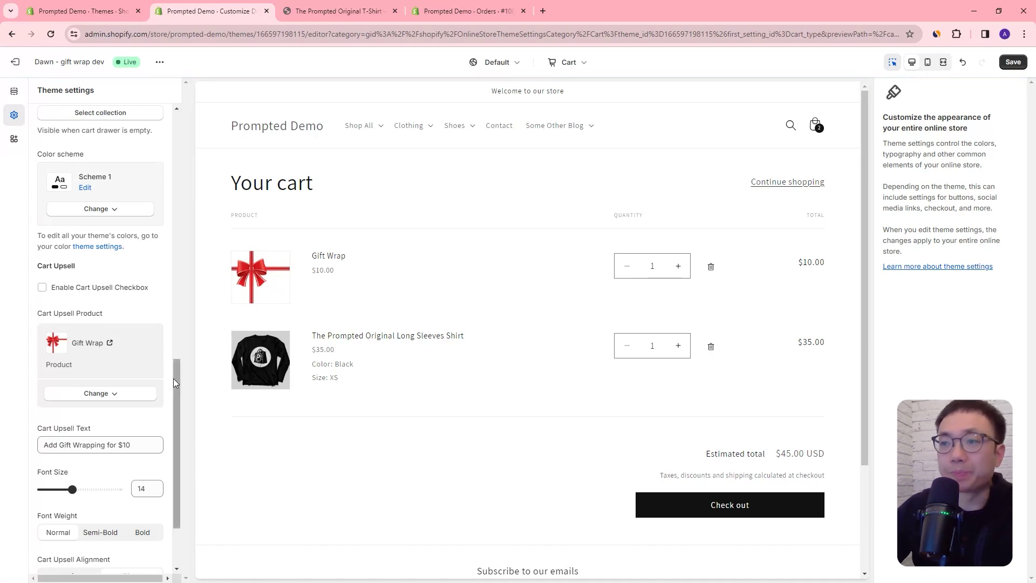
pyautogui.moveTo(176, 373); pyautogui.dragTo(179, 395)
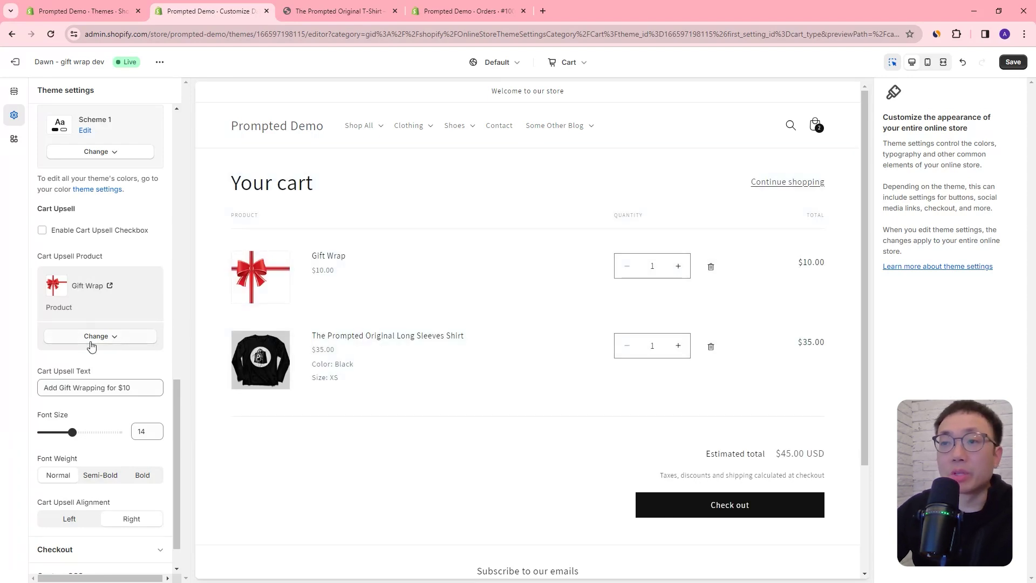
pyautogui.click(133, 336)
# Change the cart upsell product to Shipping Protection.
pyautogui.click(121, 358)
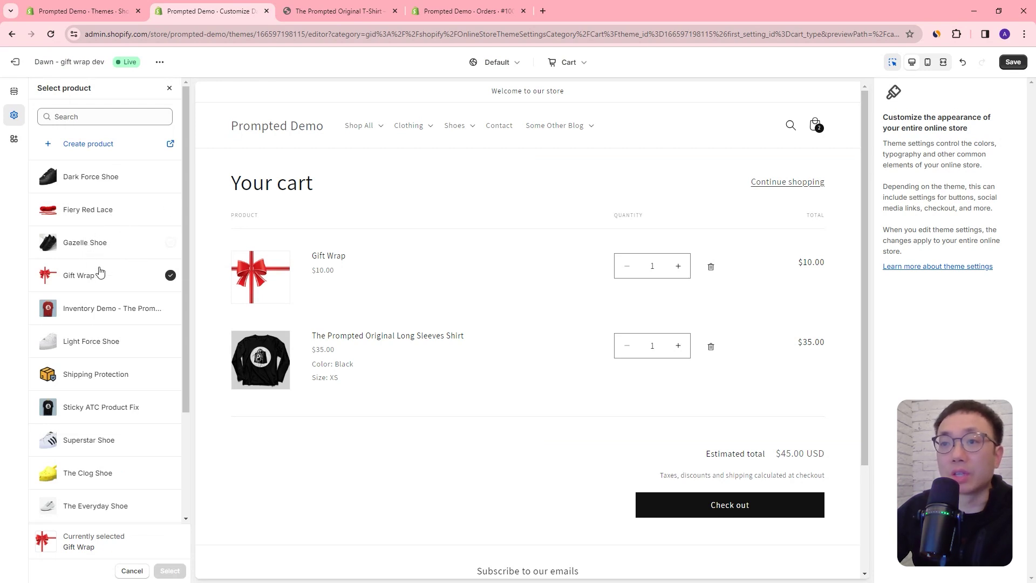
pyautogui.scroll(-1, 111, 298)
pyautogui.click(102, 338)
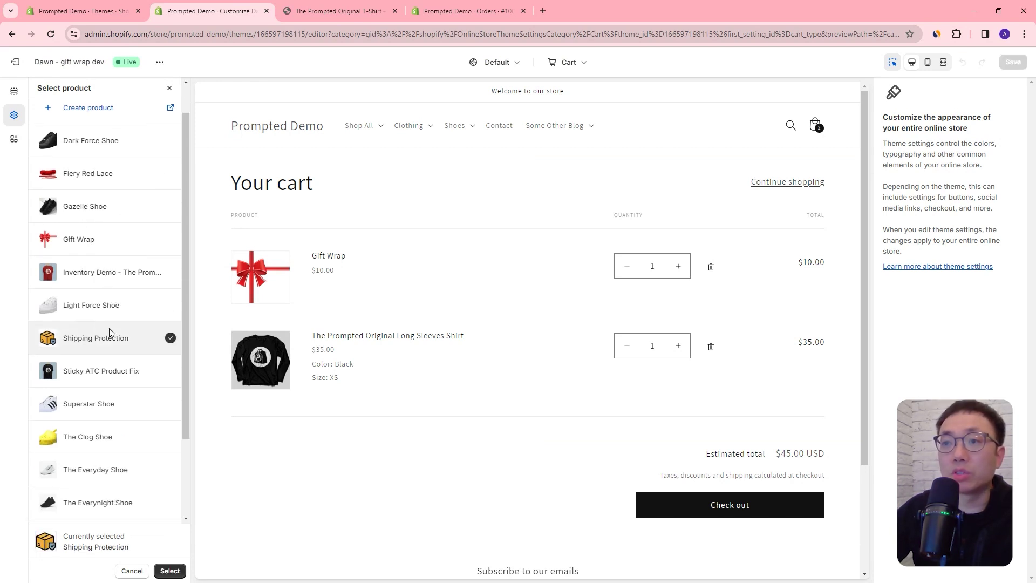
pyautogui.click(169, 571)
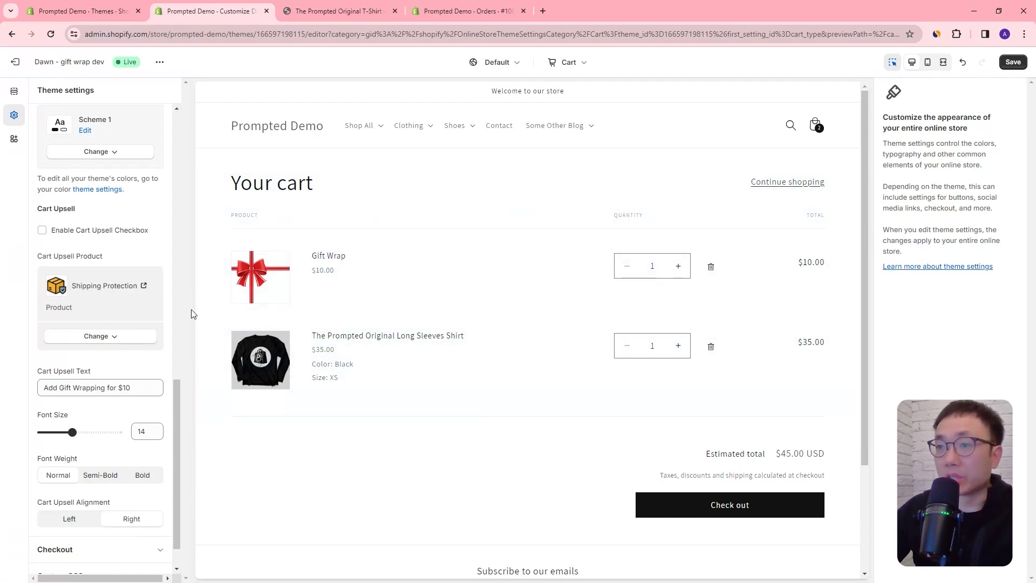
# Re-enable the cart upsell checkbox and remove Gift Wrap so the preview cart totals $35.00.
pyautogui.click(135, 230)
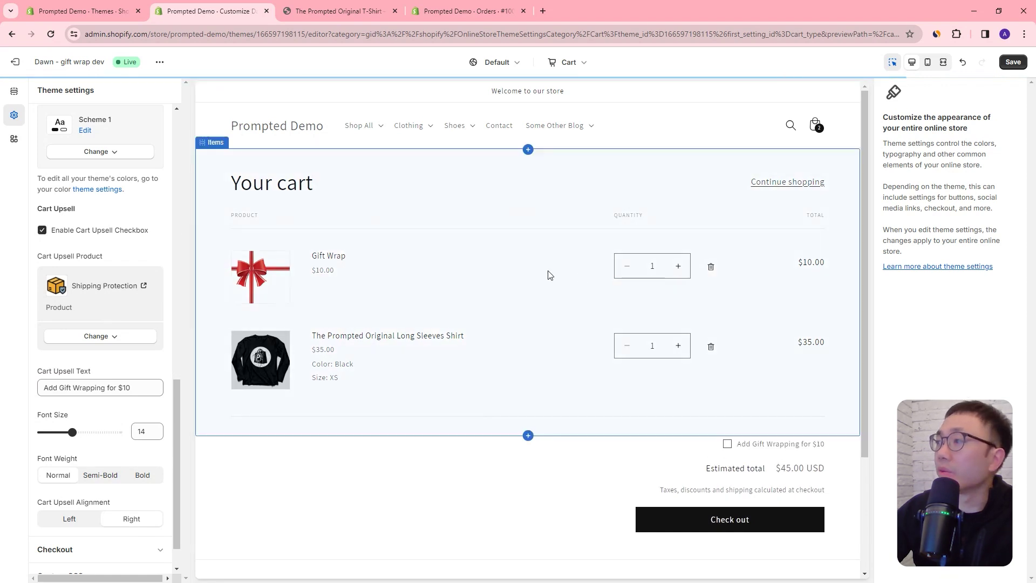
pyautogui.click(711, 269)
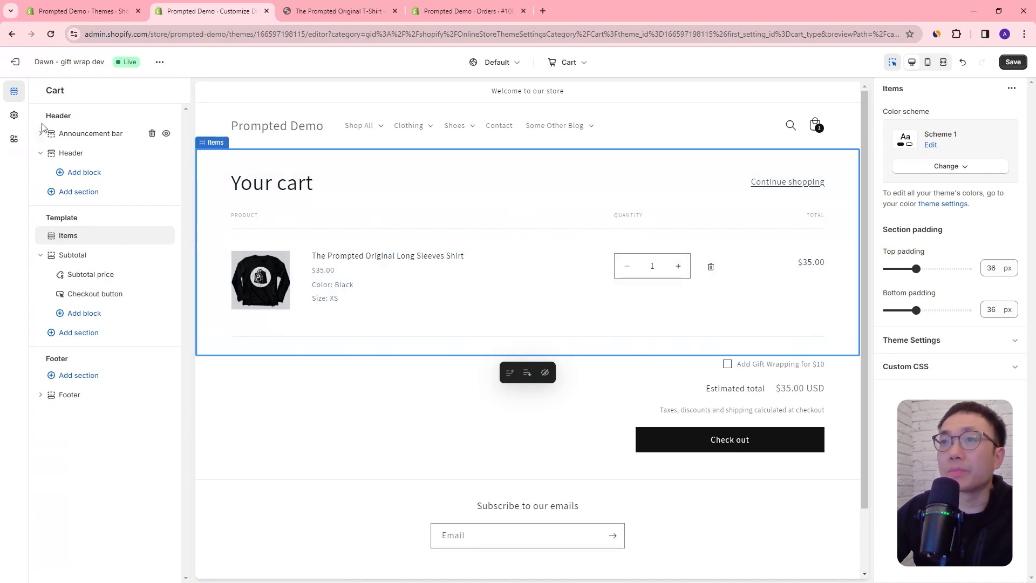
pyautogui.click(14, 115)
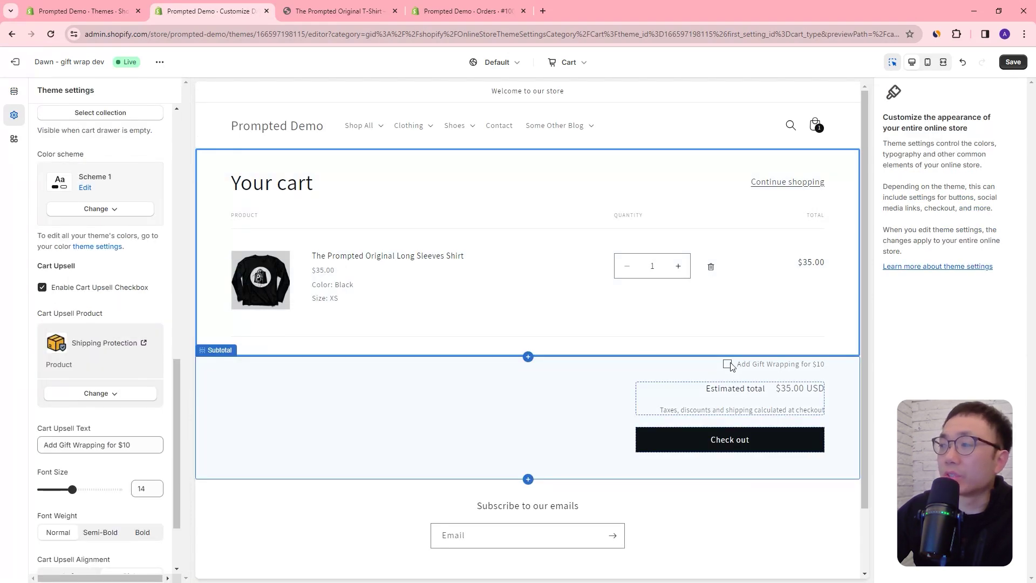
# Tick the upsell to add Shipping Protection ($38.00 total) and relabel it 'Add Shipping Protection for $3'.
pyautogui.click(728, 369)
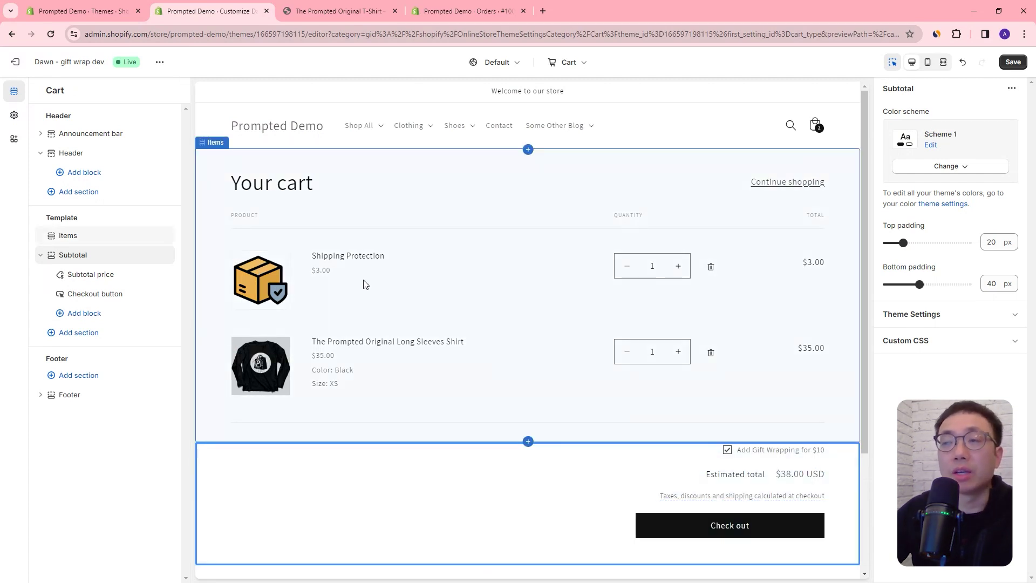
pyautogui.click(14, 115)
pyautogui.scroll(-2, 114, 372)
pyautogui.click(117, 346)
pyautogui.moveTo(117, 346); pyautogui.dragTo(60, 346)
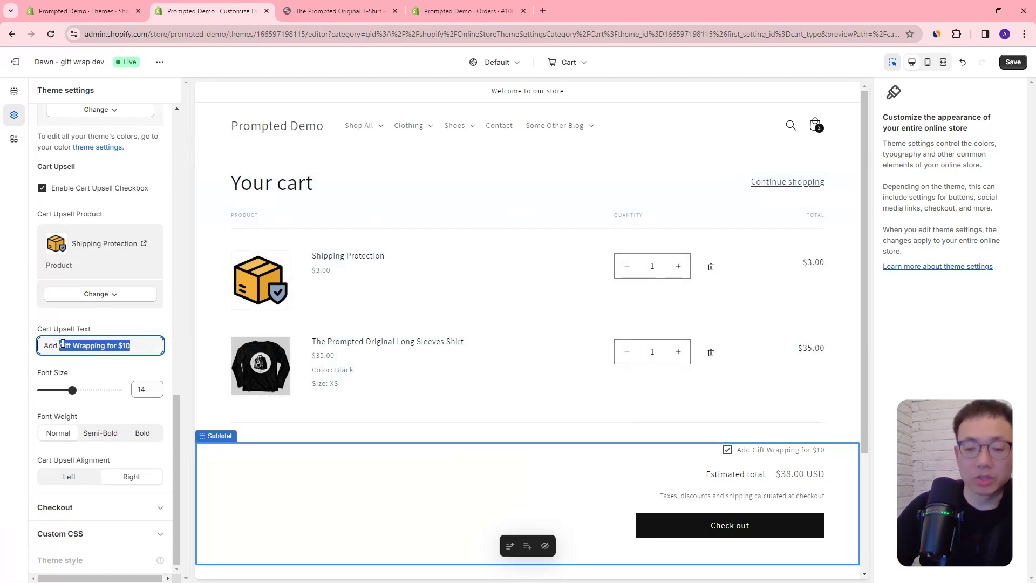
pyautogui.write('Sh')
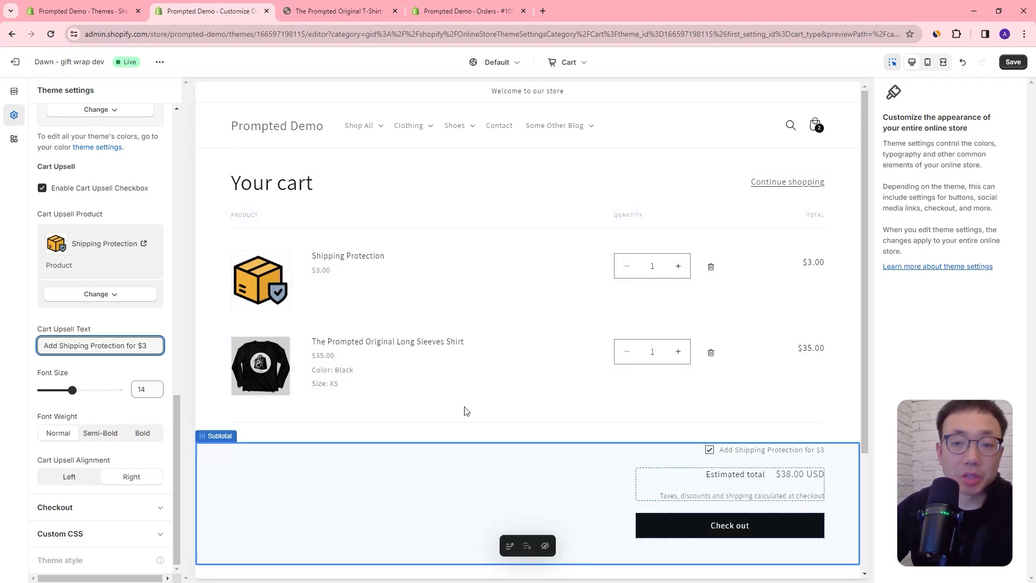
pyautogui.click(804, 267)
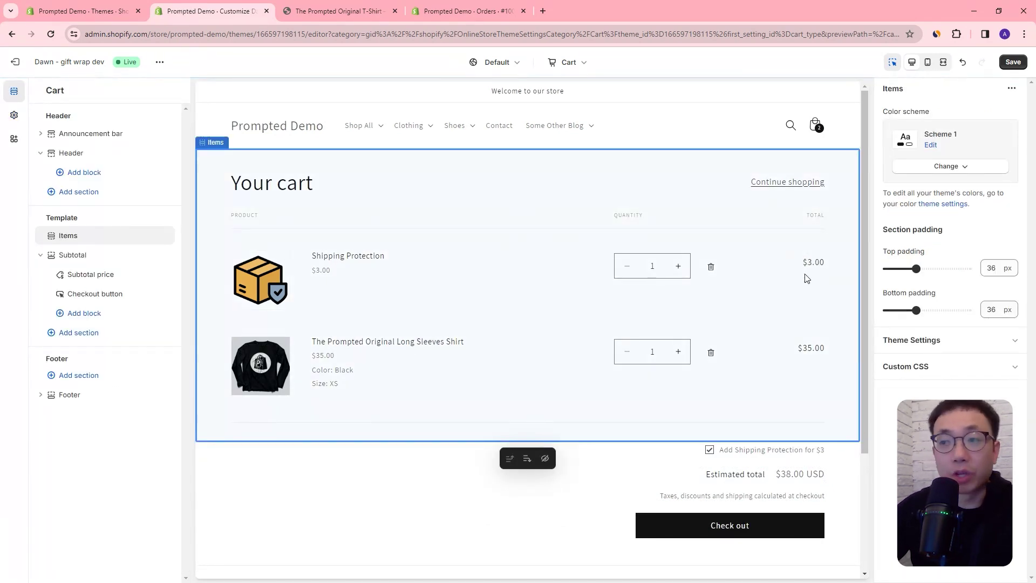
# Make the upsell label bold at font size 17, keeping it right-aligned.
pyautogui.scroll(-8, 132, 303)
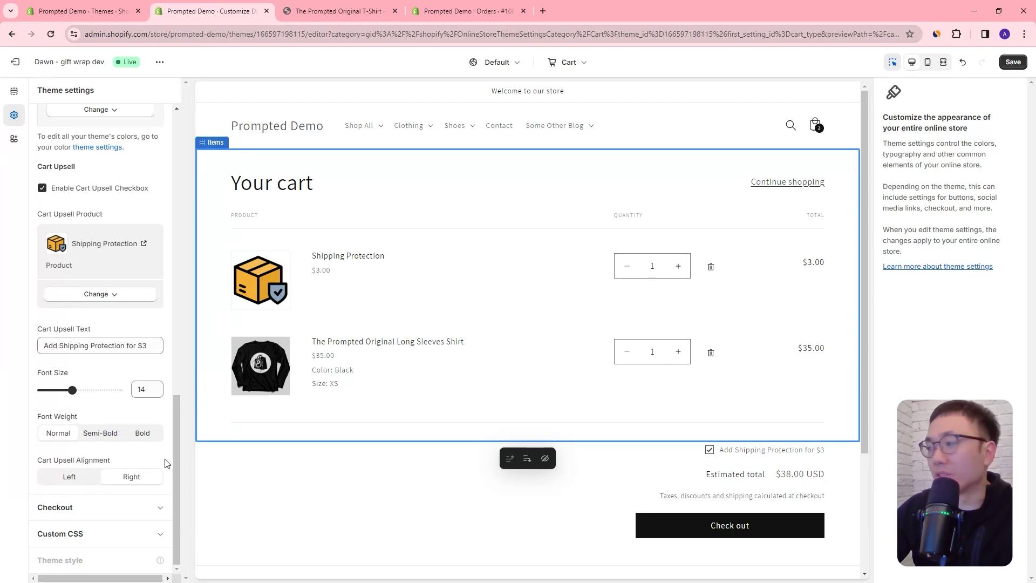
pyautogui.moveTo(73, 389); pyautogui.dragTo(95, 390)
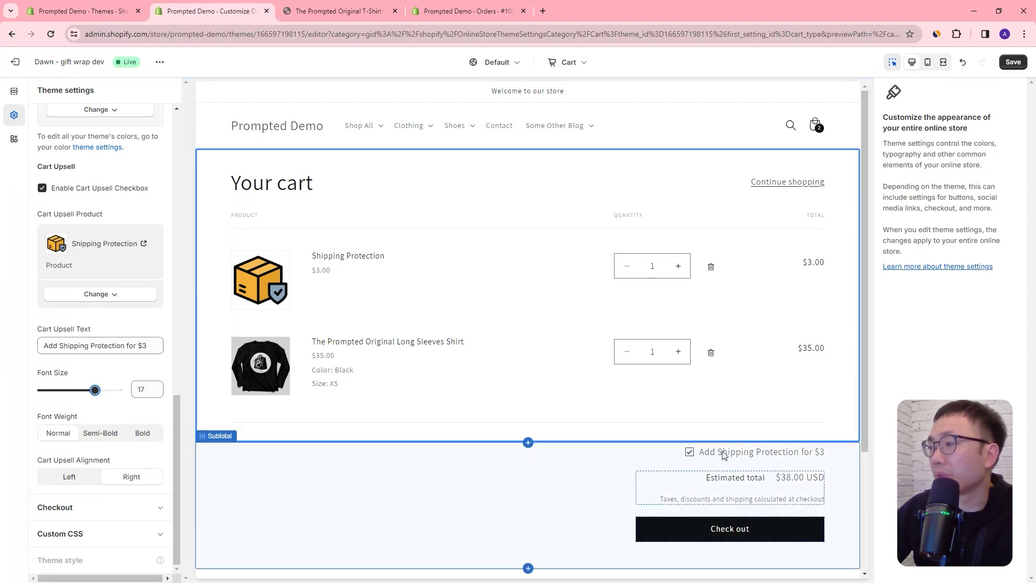
pyautogui.click(139, 434)
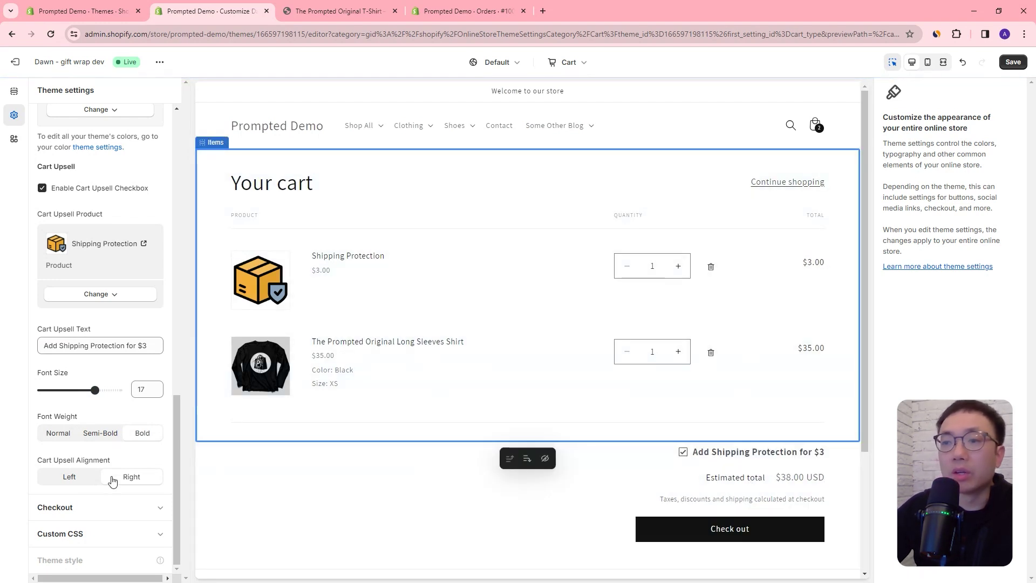
pyautogui.click(68, 478)
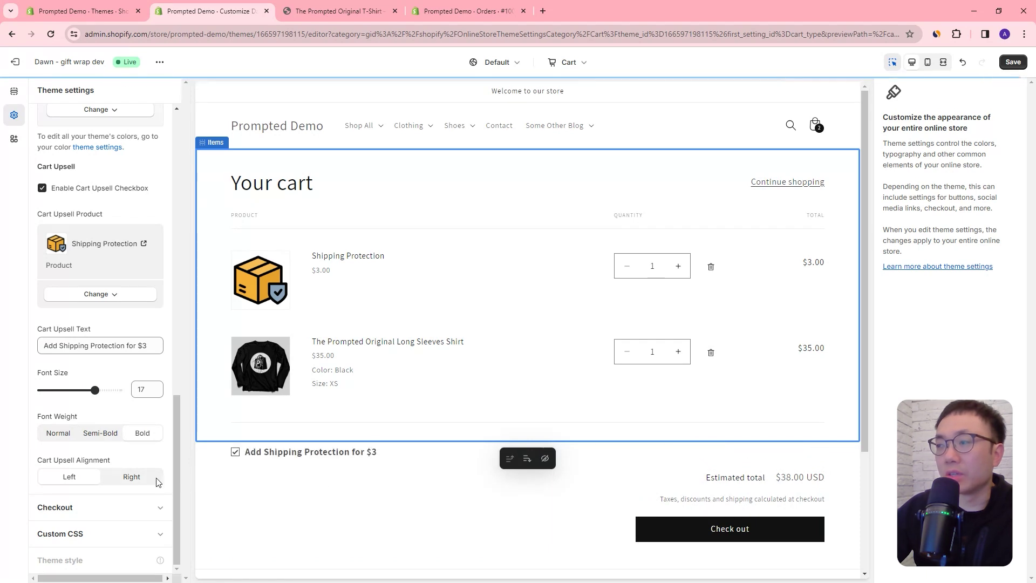
pyautogui.click(129, 477)
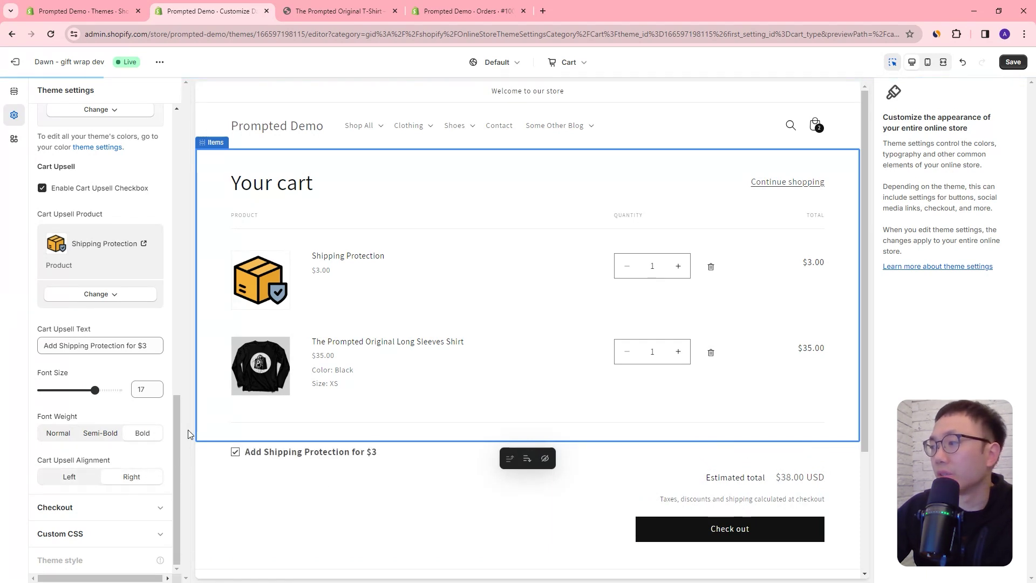
pyautogui.moveTo(176, 399); pyautogui.dragTo(192, 281)
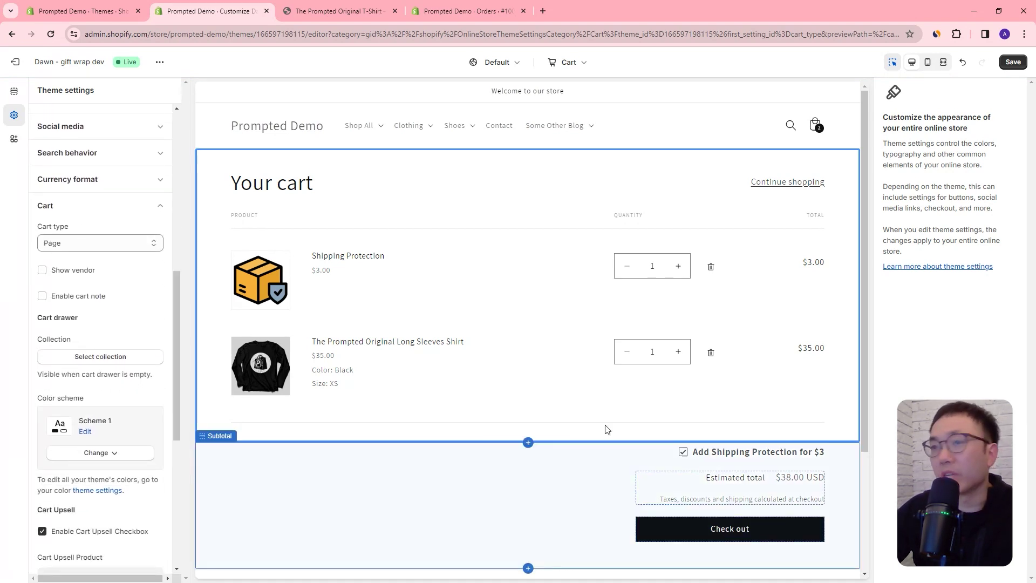
# Set the cart color scheme to Scheme 5, keeping the Subtotal section on Scheme 1 after trying Scheme 5.
pyautogui.click(97, 452)
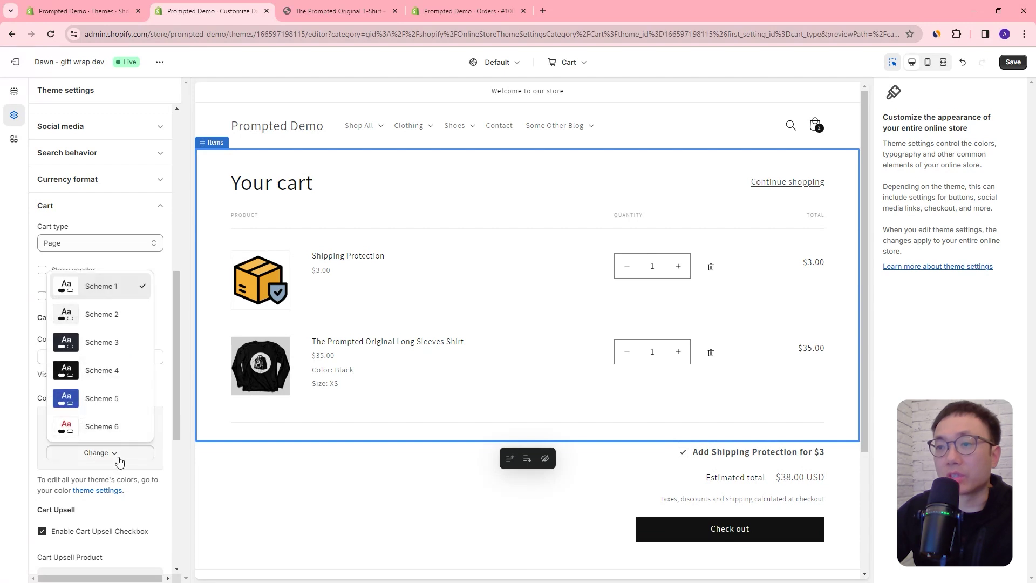
pyautogui.click(116, 398)
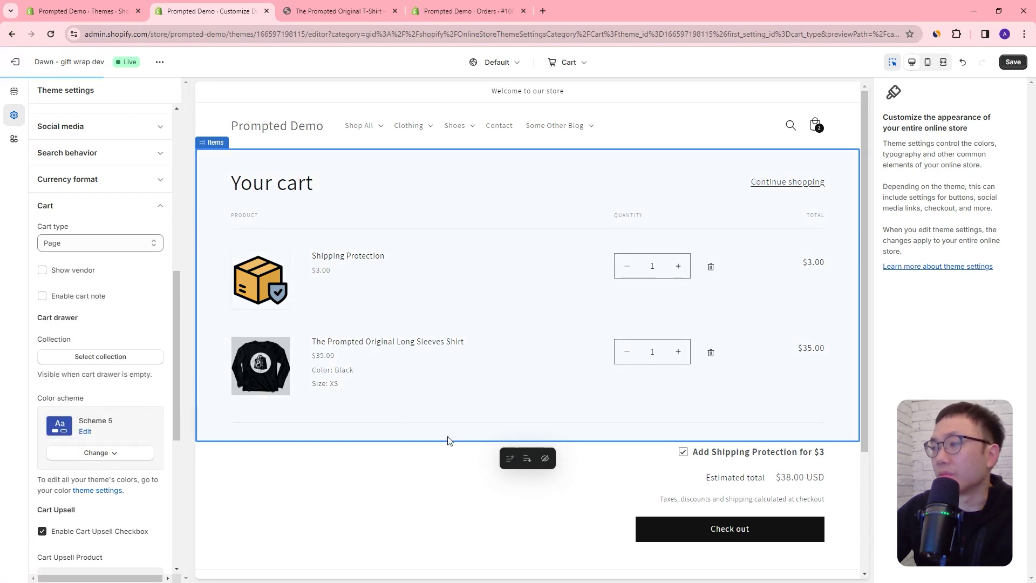
pyautogui.click(429, 506)
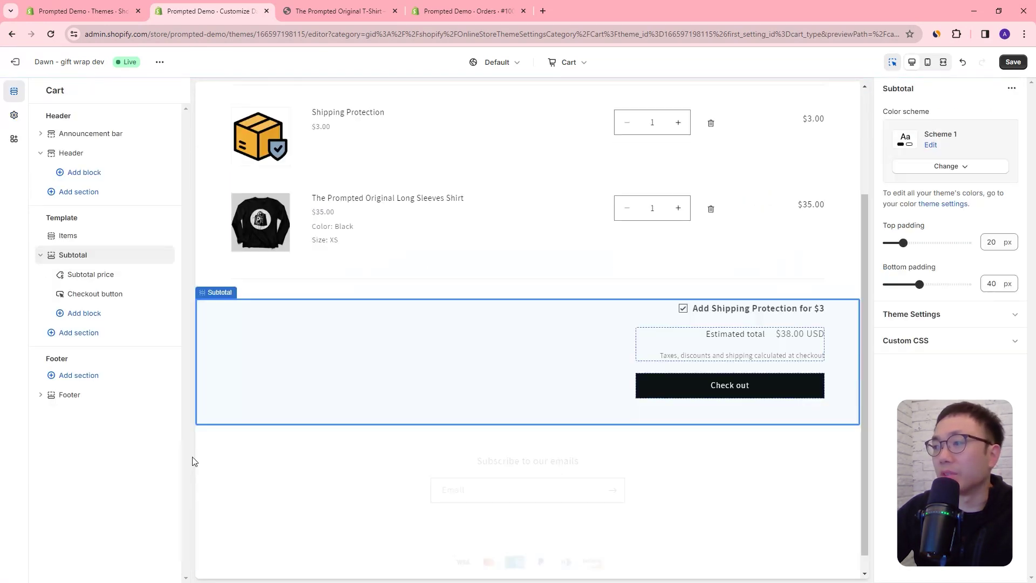
pyautogui.click(939, 167)
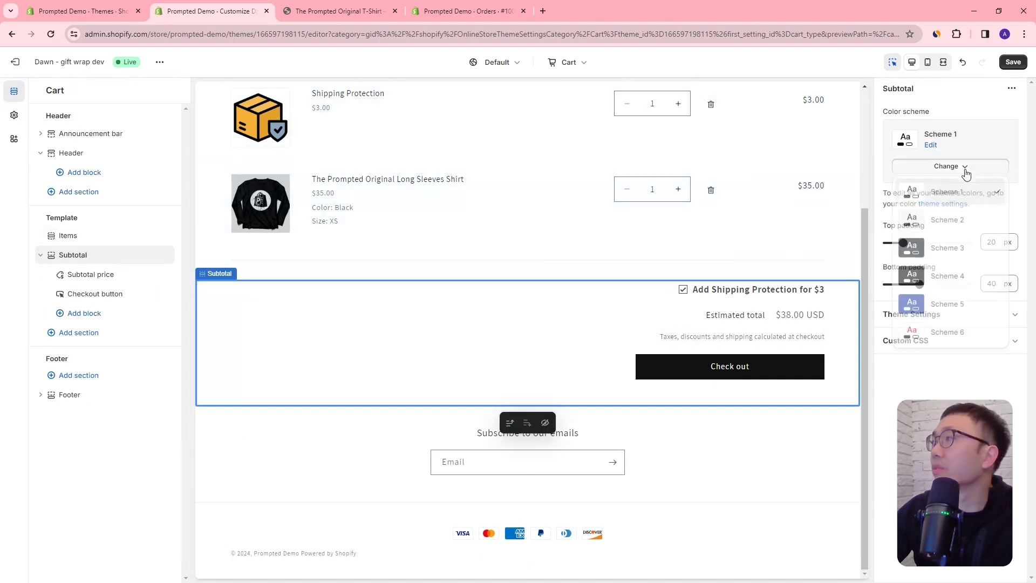
pyautogui.click(955, 307)
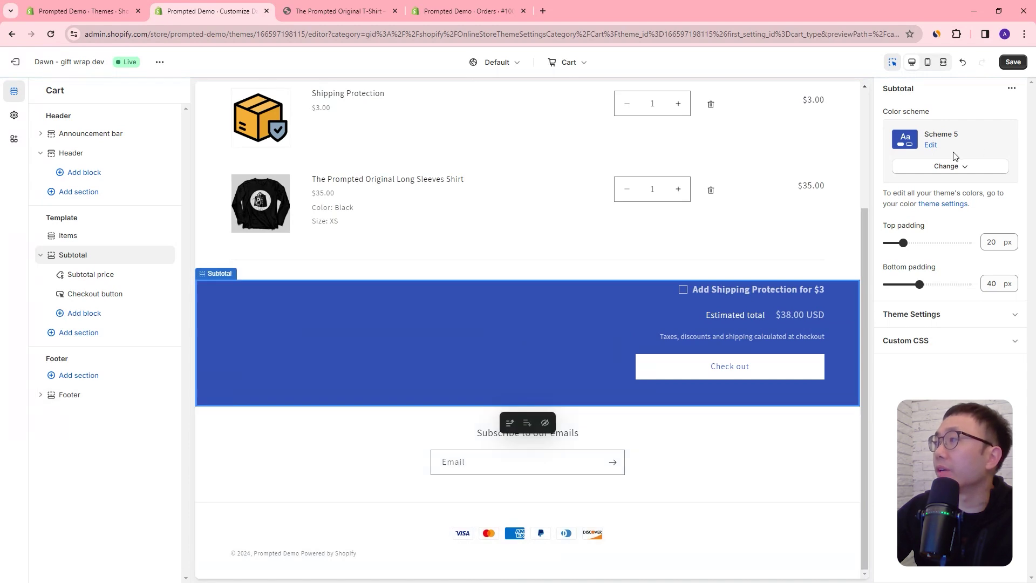
pyautogui.click(949, 168)
pyautogui.click(947, 193)
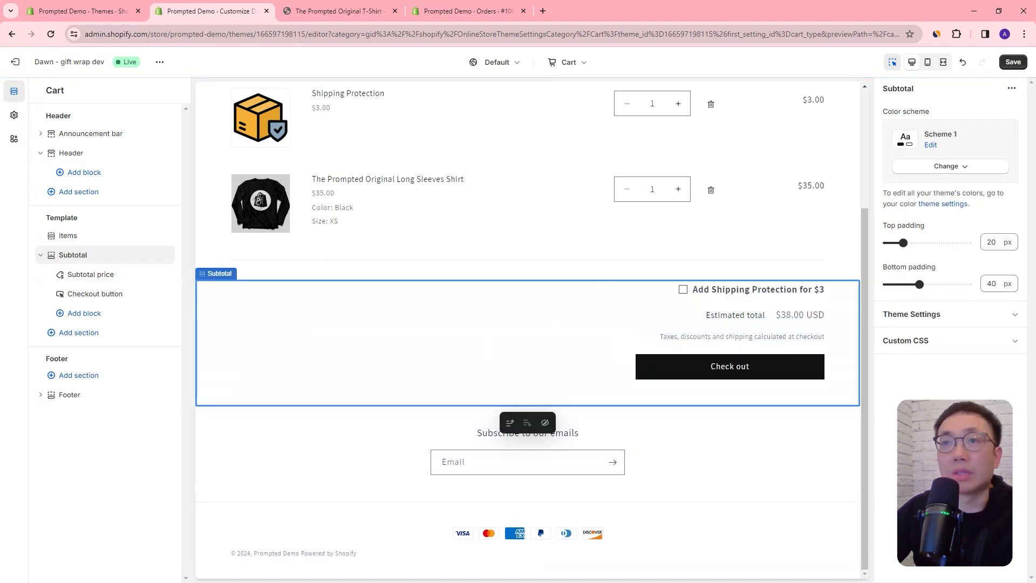
pyautogui.click(14, 115)
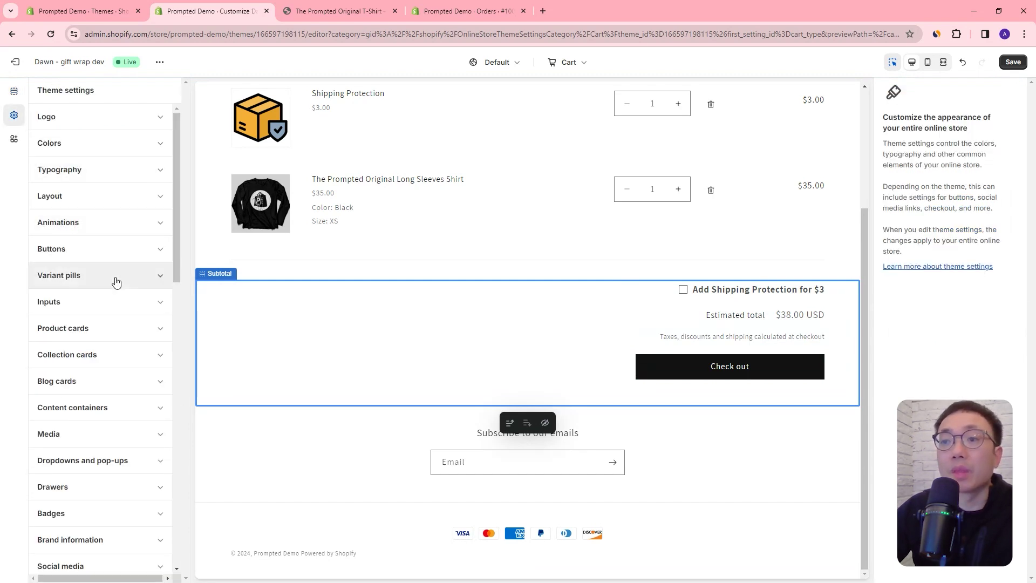
# Enable the cart note and confirm the Order special instructions box appears in the cart.
pyautogui.scroll(-2, 113, 335)
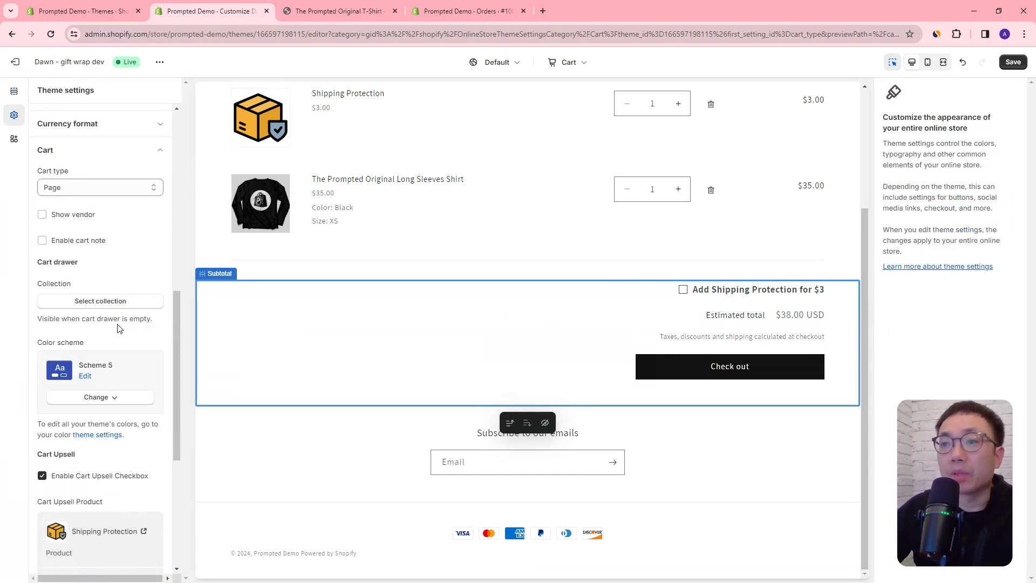
pyautogui.scroll(1, 84, 276)
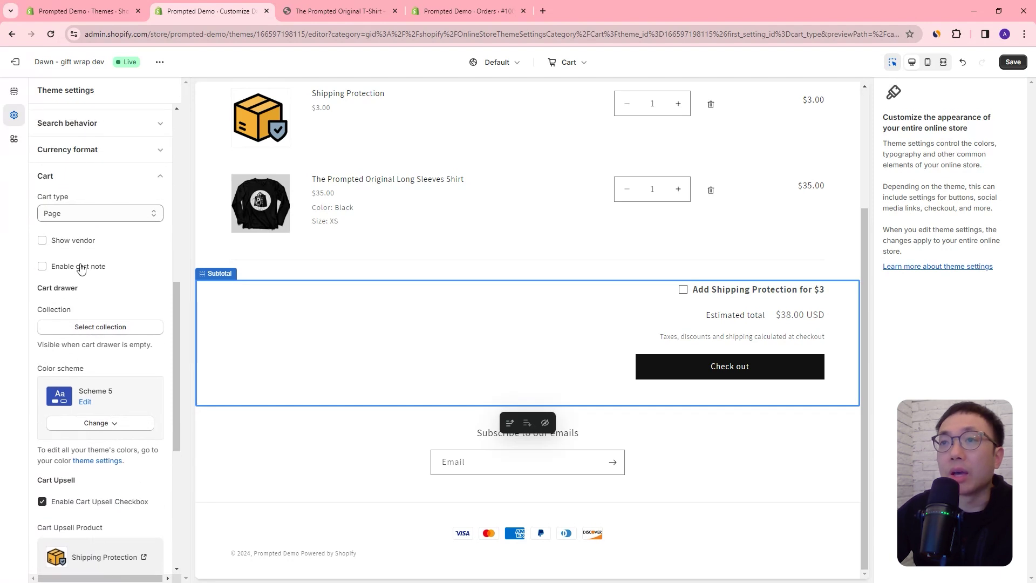
pyautogui.click(61, 268)
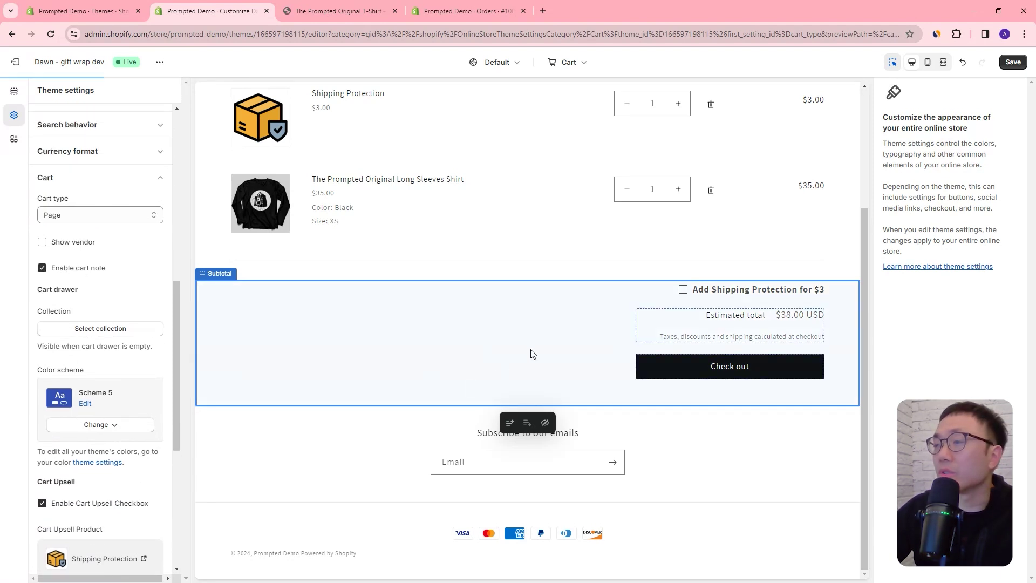
pyautogui.click(351, 349)
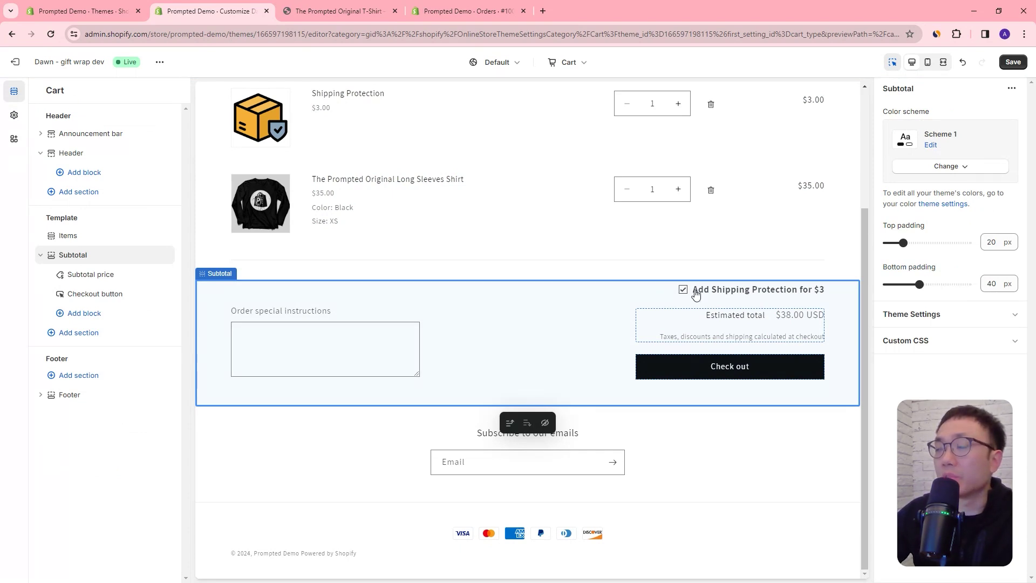
pyautogui.click(256, 336)
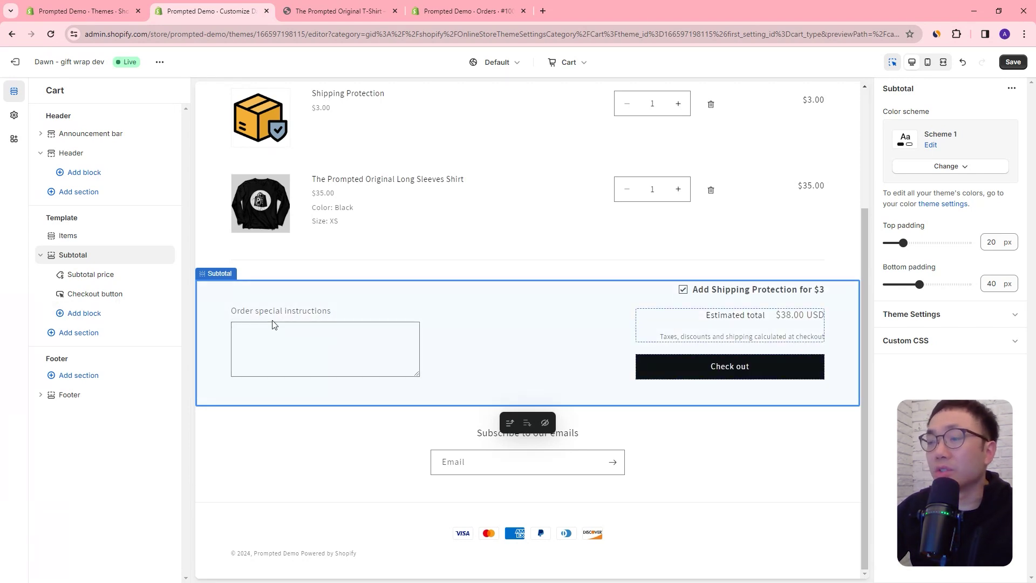
# Review the theme-wide Cart Upsell settings, then reselect the cart's Subtotal section.
pyautogui.click(14, 115)
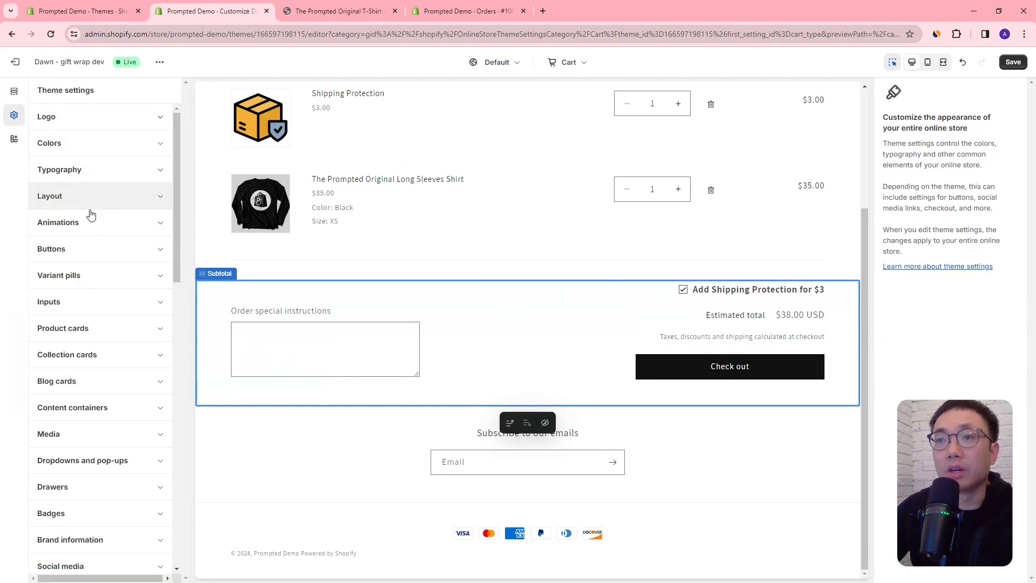
pyautogui.scroll(-3, 92, 382)
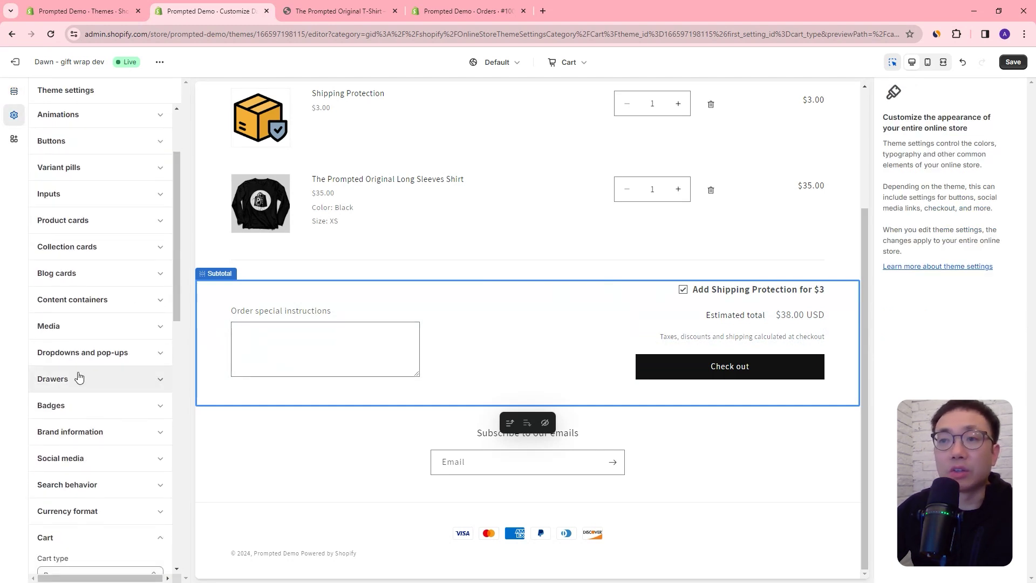
pyautogui.scroll(-5, 79, 377)
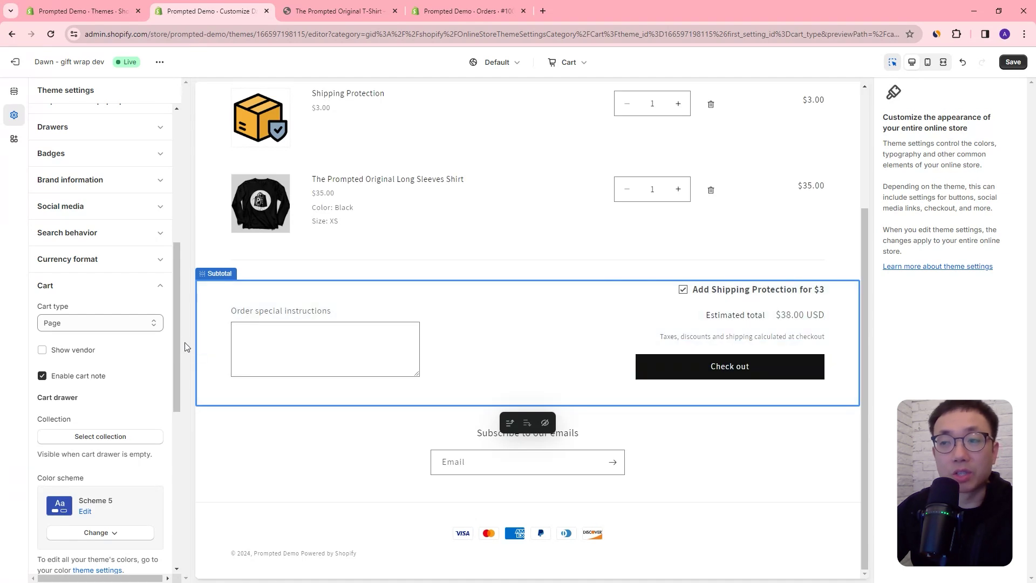
pyautogui.moveTo(177, 335); pyautogui.dragTo(171, 377)
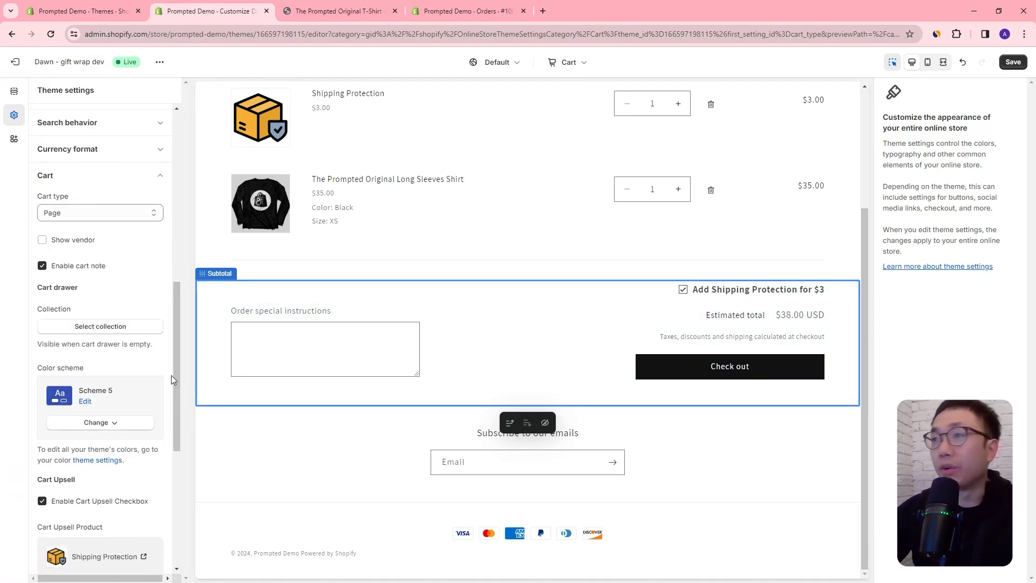
pyautogui.scroll(2, 339, 340)
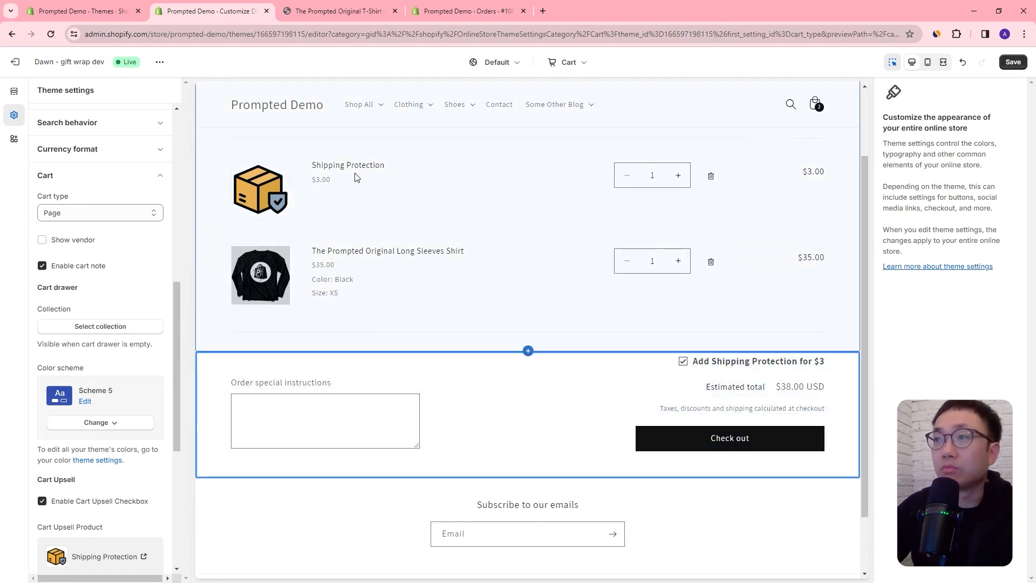
pyautogui.scroll(-5, 96, 449)
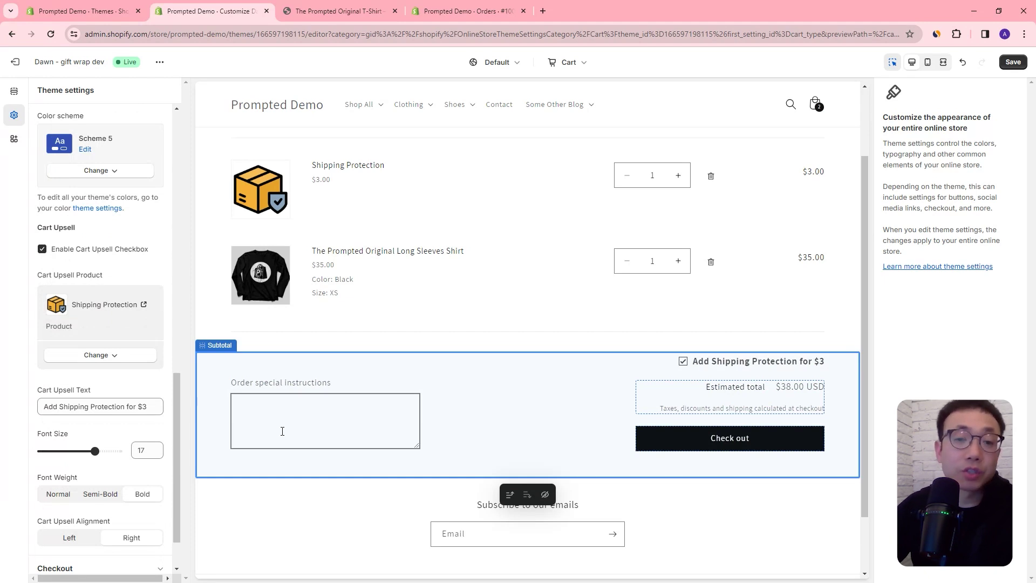
pyautogui.scroll(-1, 505, 330)
pyautogui.click(505, 330)
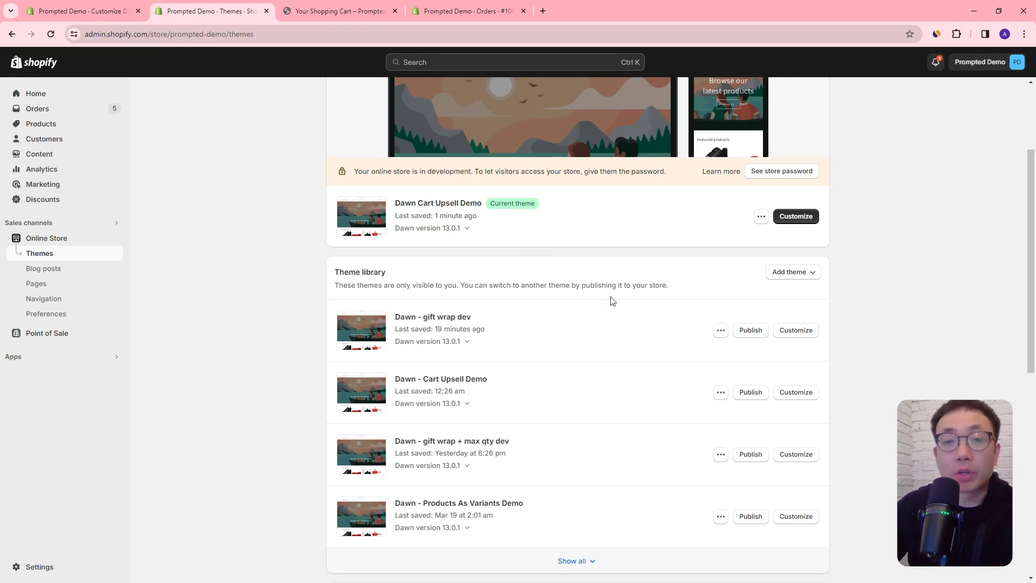
pyautogui.click(720, 331)
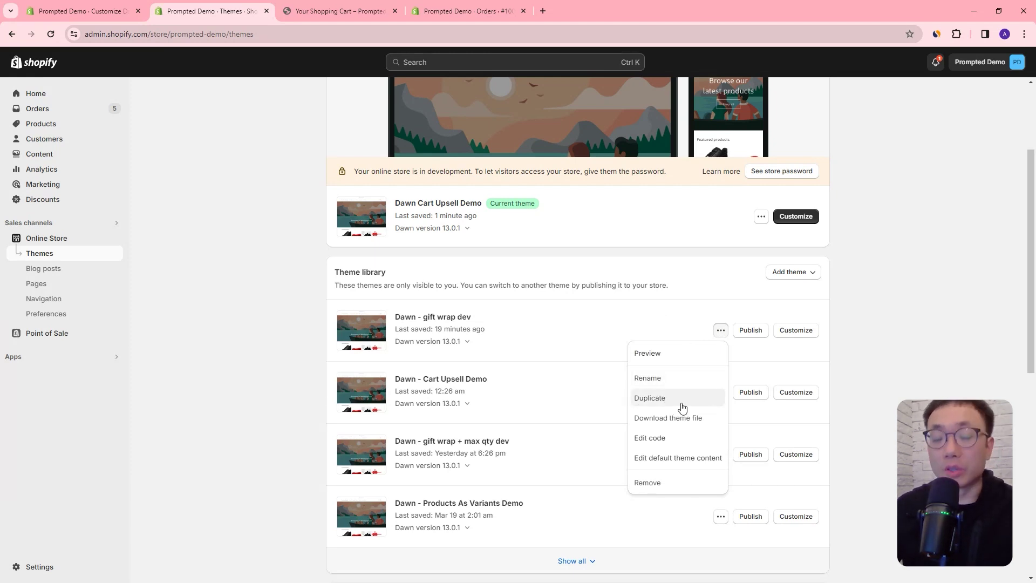
pyautogui.click(625, 258)
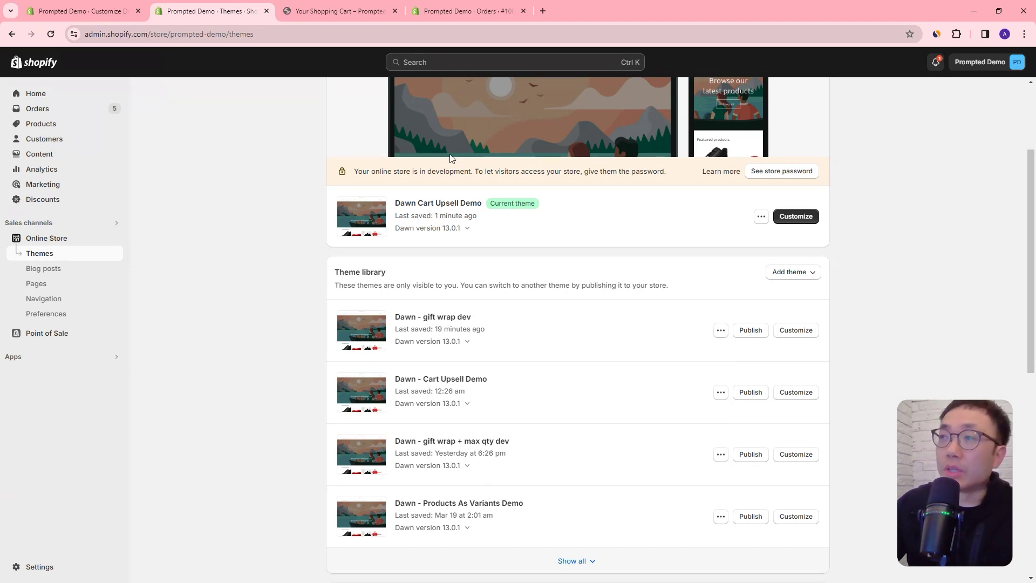
pyautogui.click(358, 14)
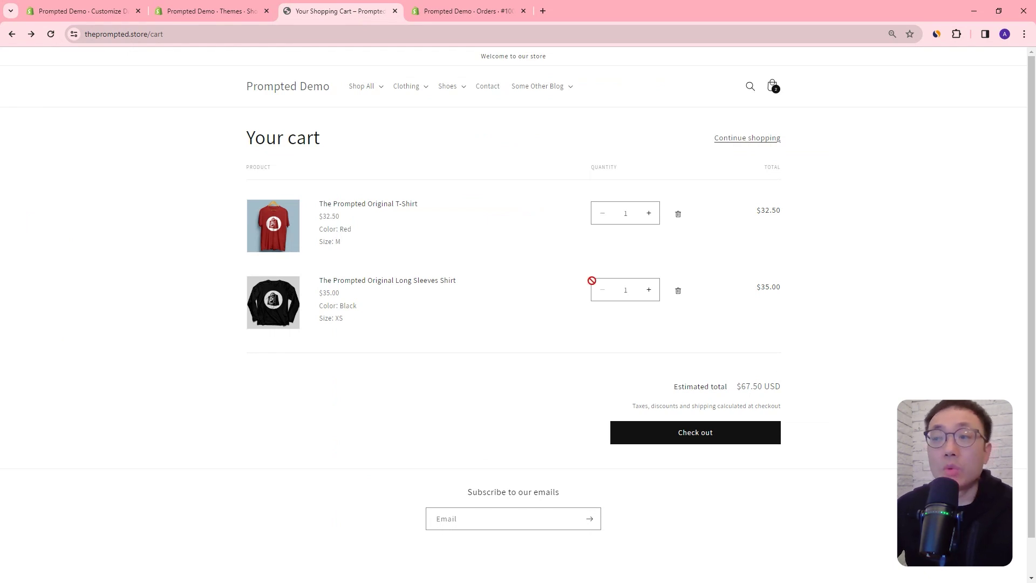
pyautogui.click(223, 11)
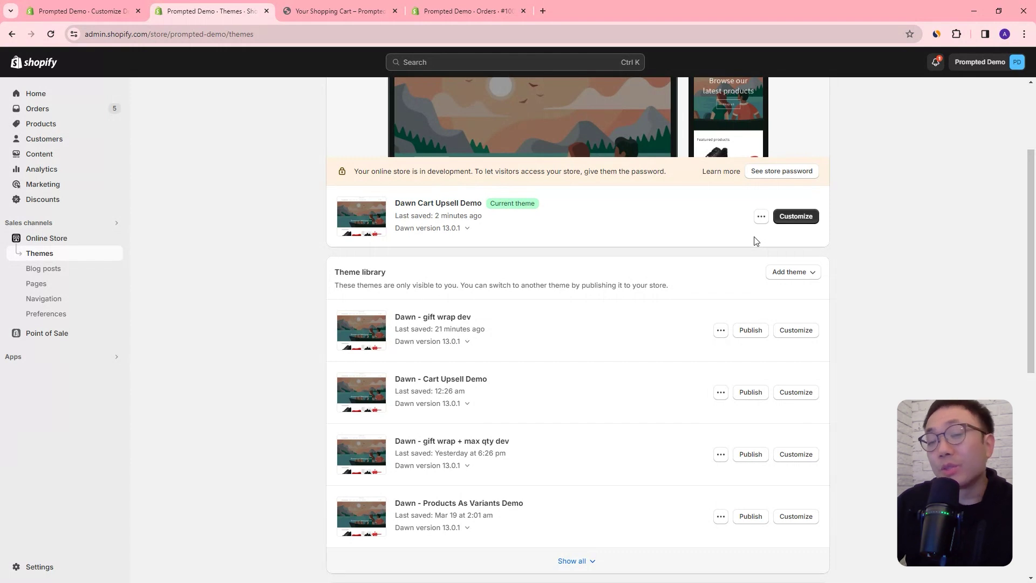